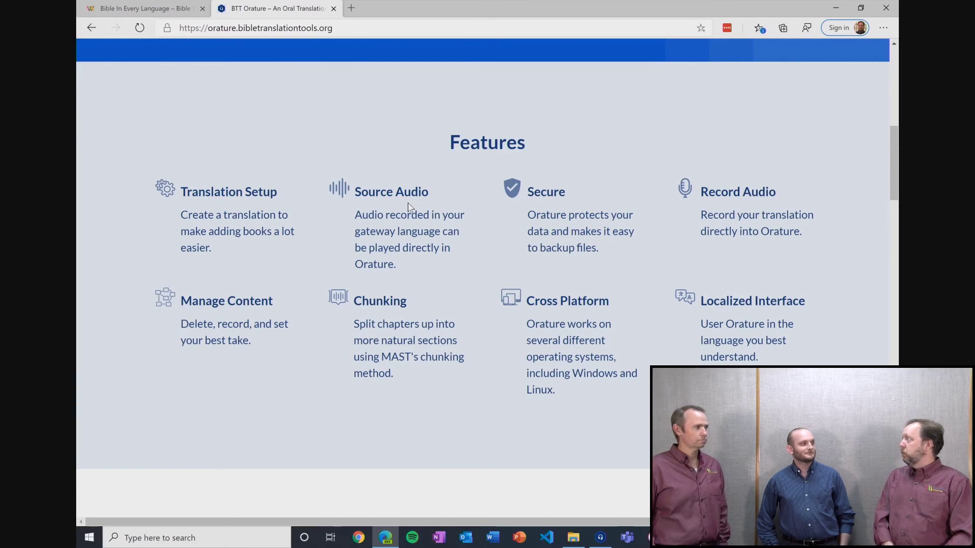
# Scroll the Orature homepage past the tools, languages and MAST sections to the Download Orature button
pyautogui.scroll(-9, 408, 205)
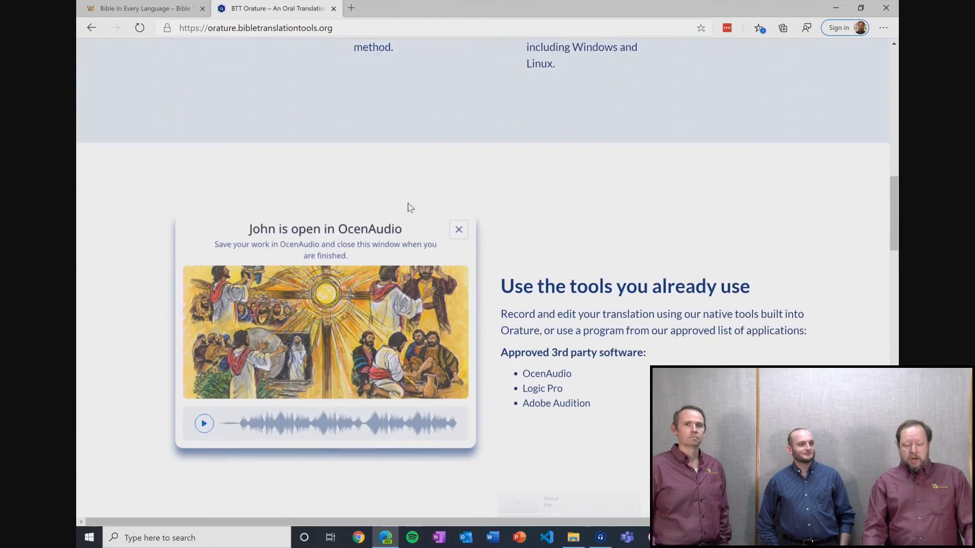
pyautogui.scroll(-4, 407, 206)
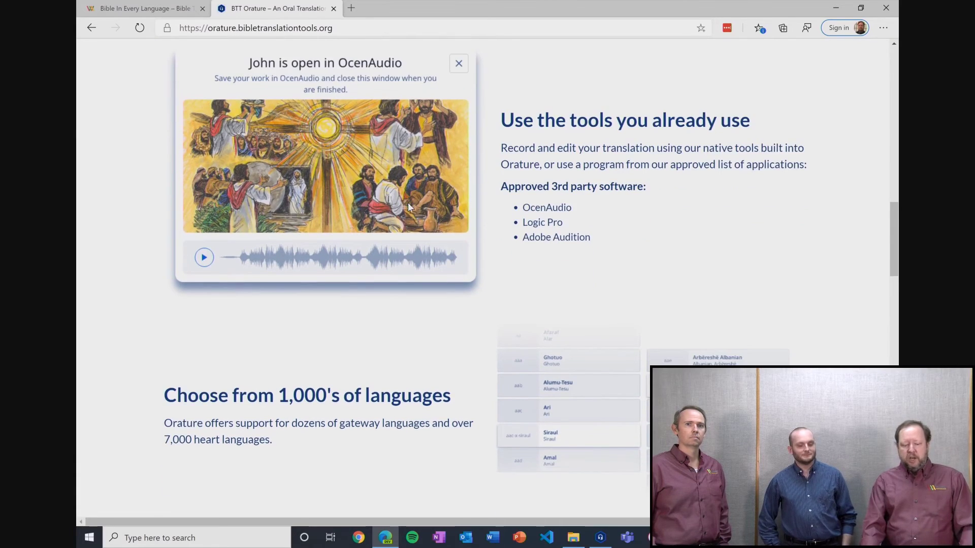
pyautogui.scroll(-3, 408, 206)
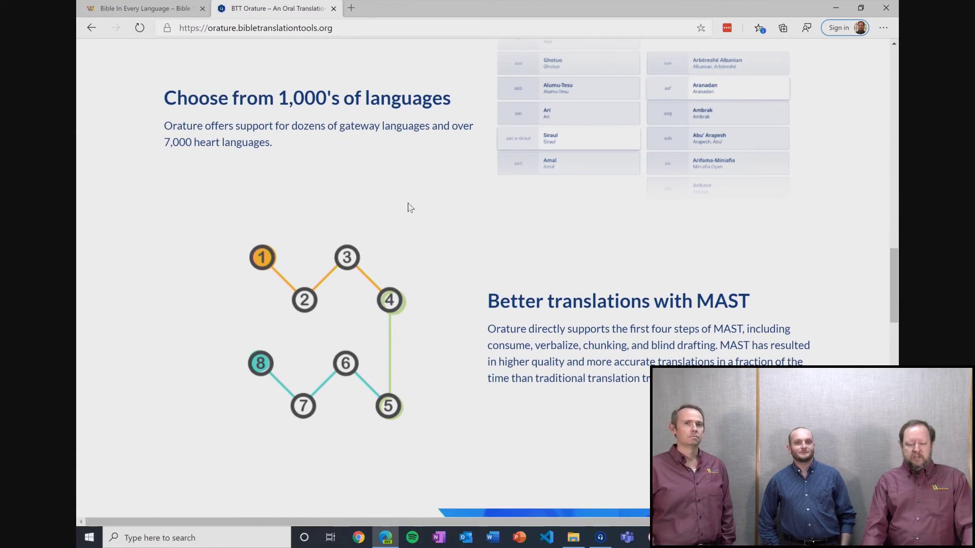
pyautogui.scroll(-1, 410, 207)
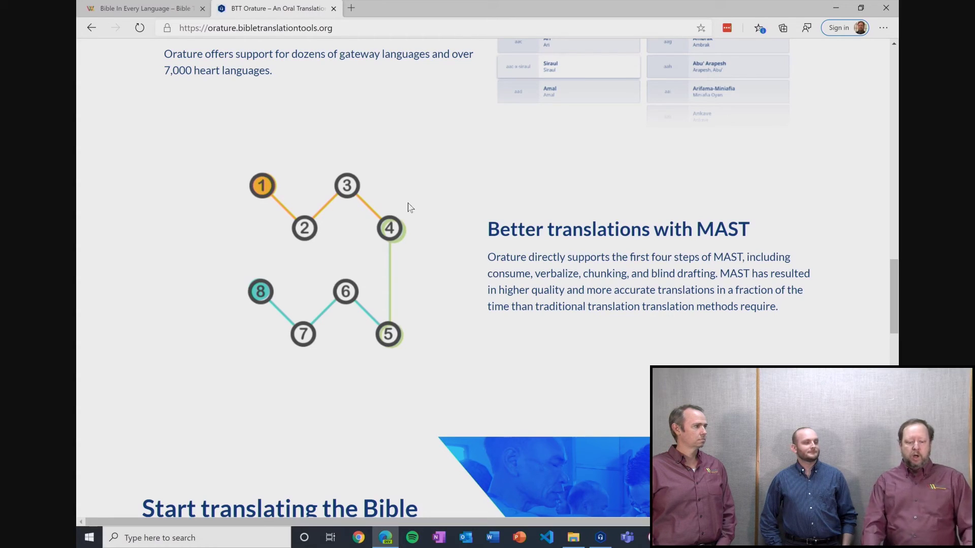
pyautogui.scroll(-4, 410, 207)
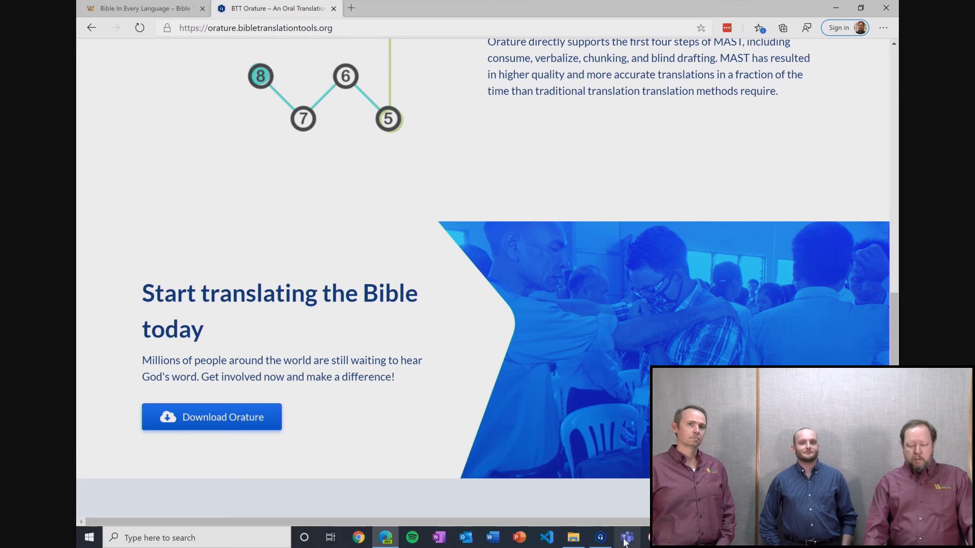
# Bring up the Orature app's book list showing the mat, mrk, luk, jhn, act and jas projects
pyautogui.click(600, 539)
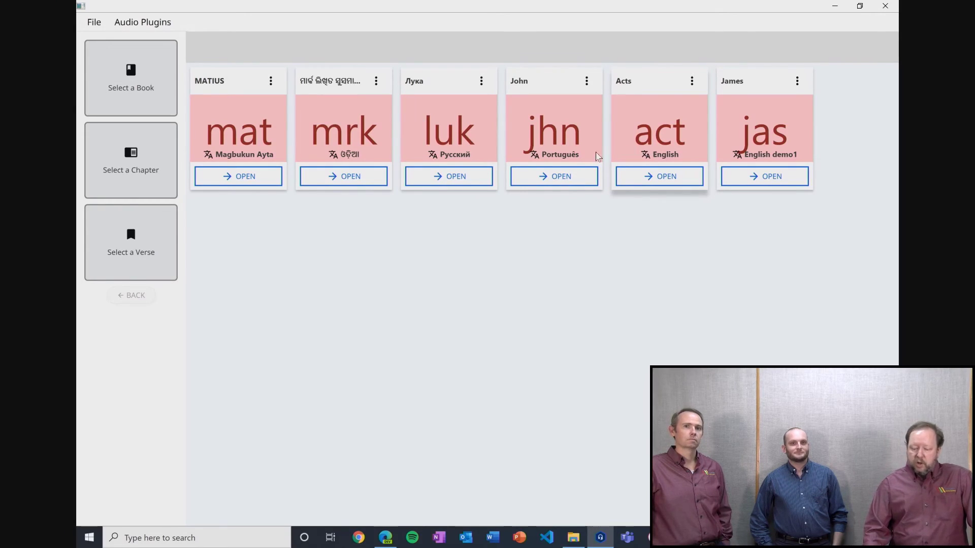
pyautogui.click(543, 176)
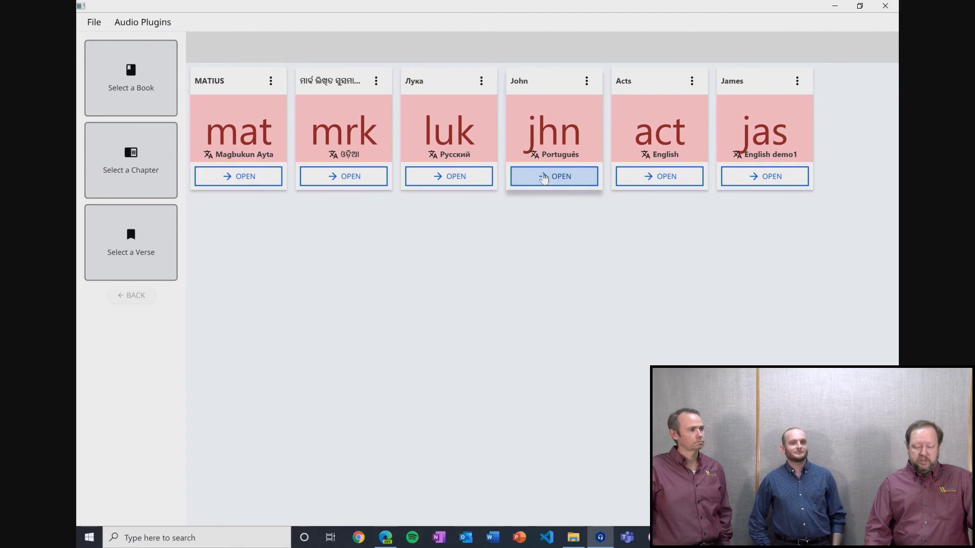
# Open the jhn (Português) book card
pyautogui.click(543, 177)
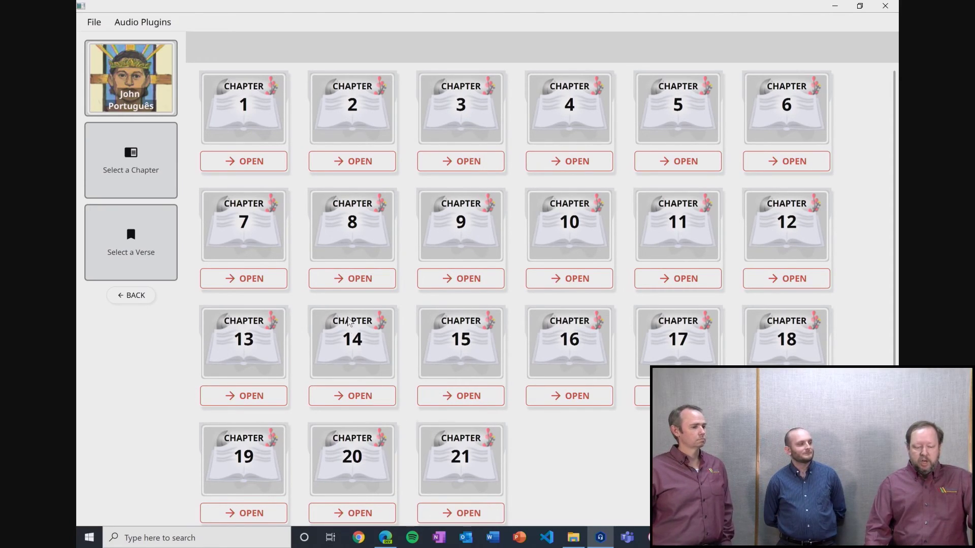
# Open John chapter 1 and scroll through its 51 verses and back to the top
pyautogui.click(252, 160)
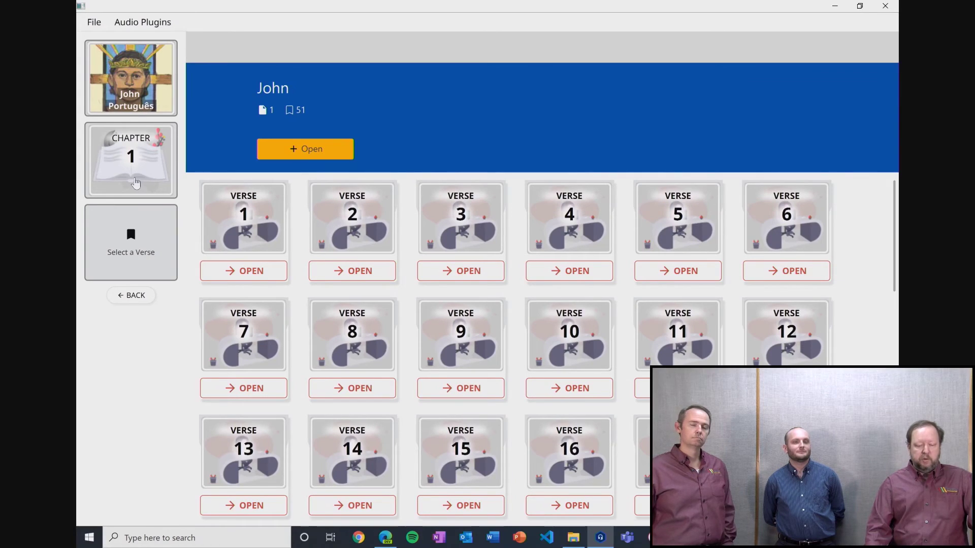
pyautogui.scroll(-5, 479, 238)
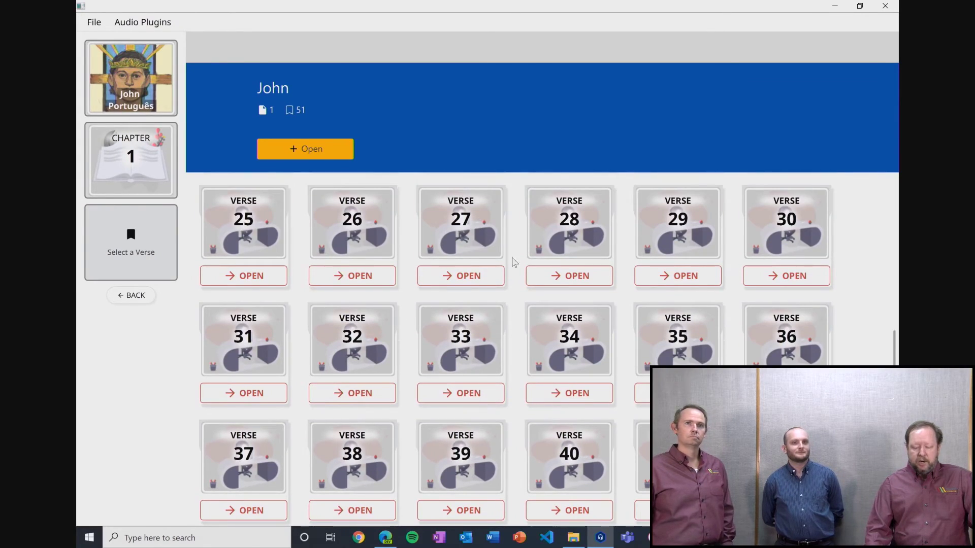
pyautogui.scroll(-3, 513, 261)
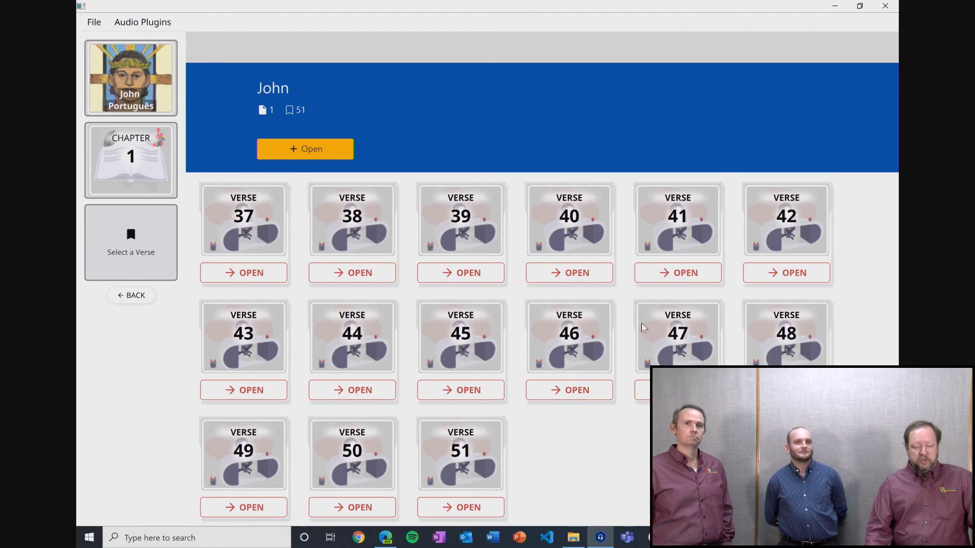
pyautogui.scroll(9, 642, 327)
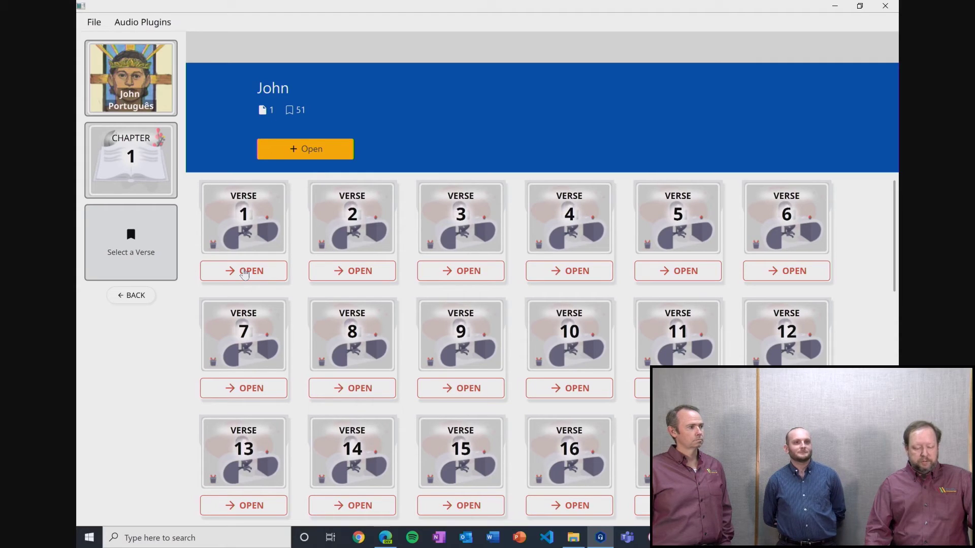
# Open Verse 1 of John chapter 1 to see its takes page
pyautogui.click(244, 273)
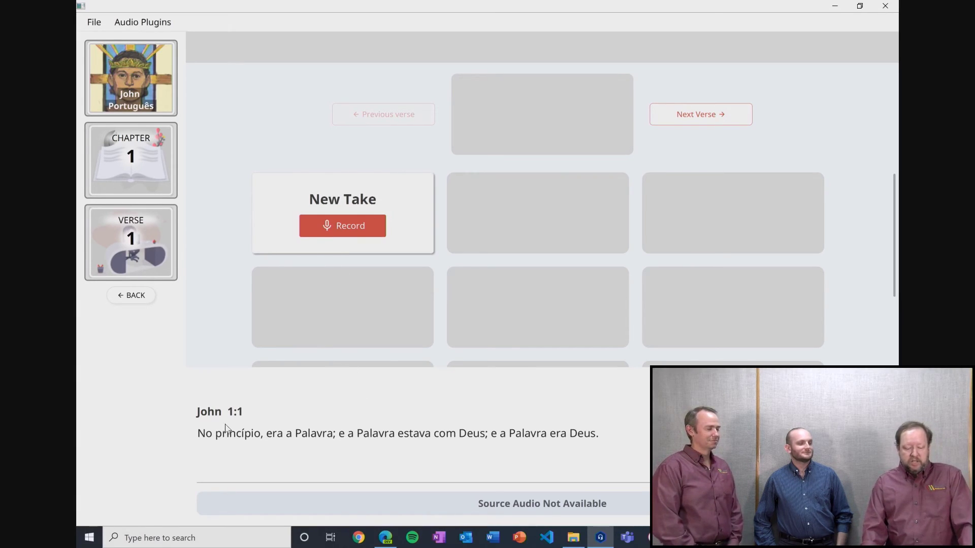
# Start a new take for John 1:1 and begin recording the narration
pyautogui.click(348, 231)
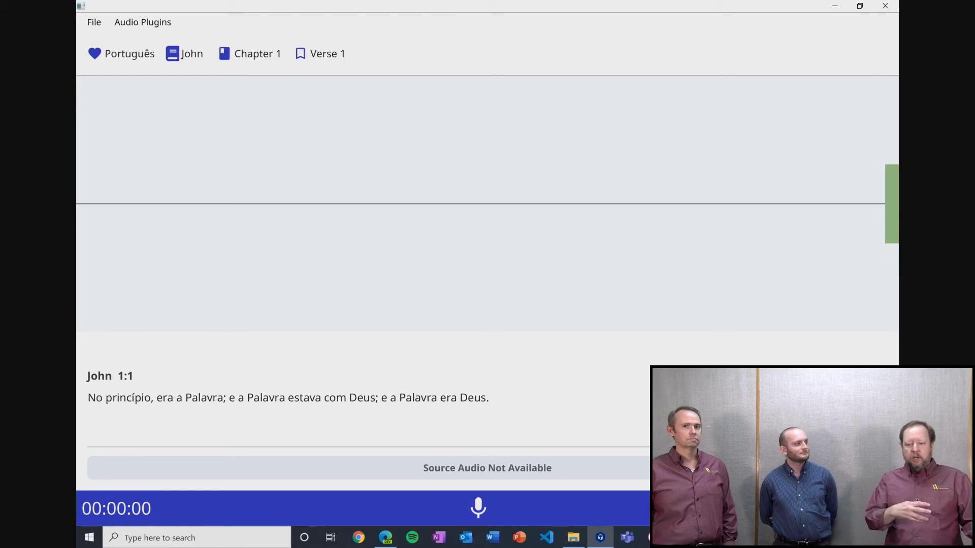
pyautogui.click(477, 508)
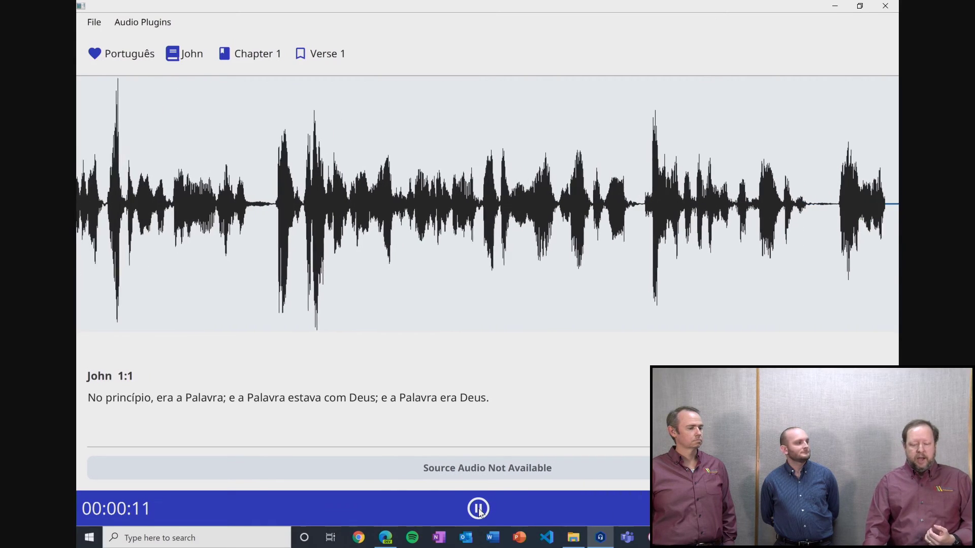
# Pause, resume and stop the John 1:1 recording at 24 seconds, then save it as take 1
pyautogui.click(479, 511)
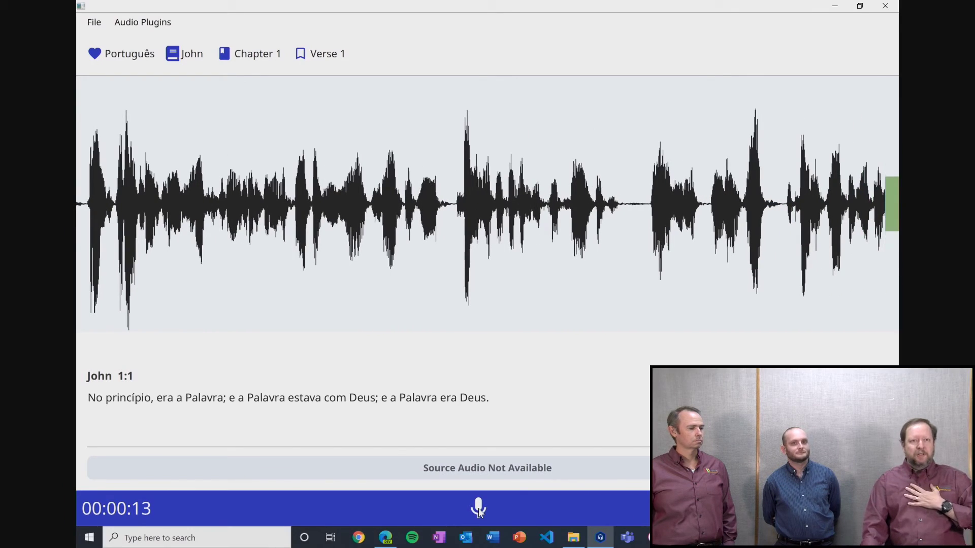
pyautogui.click(479, 509)
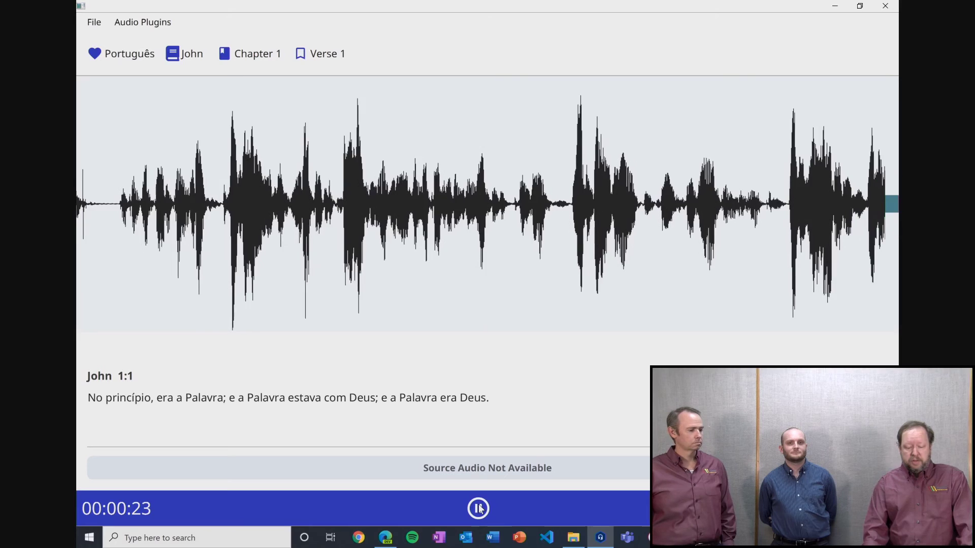
pyautogui.click(478, 508)
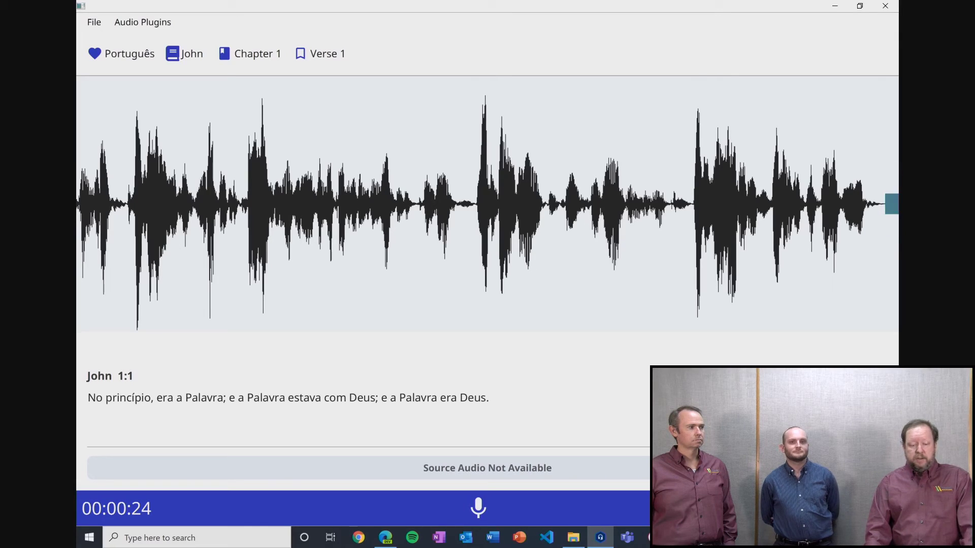
pyautogui.press('space')
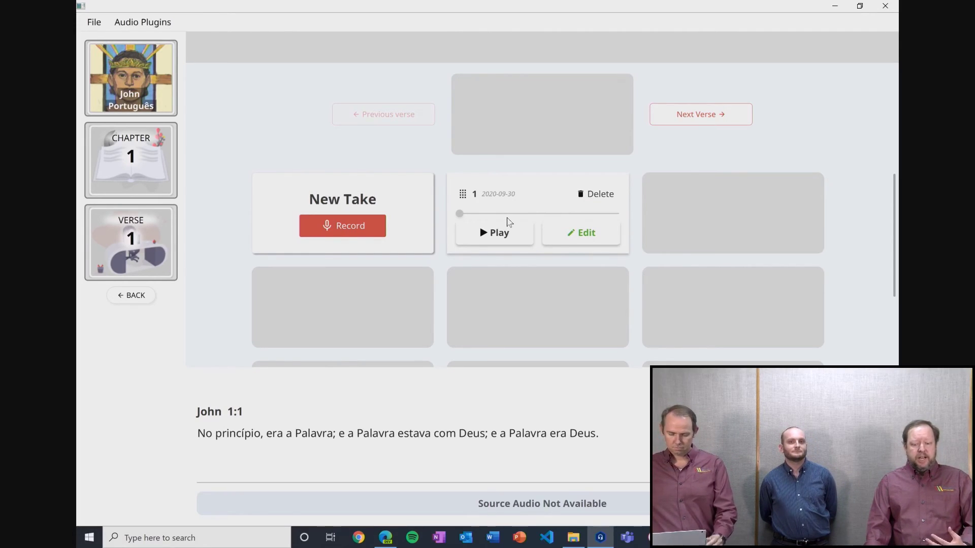
# Play back take 1 of John 1:1, then pause it
pyautogui.click(500, 235)
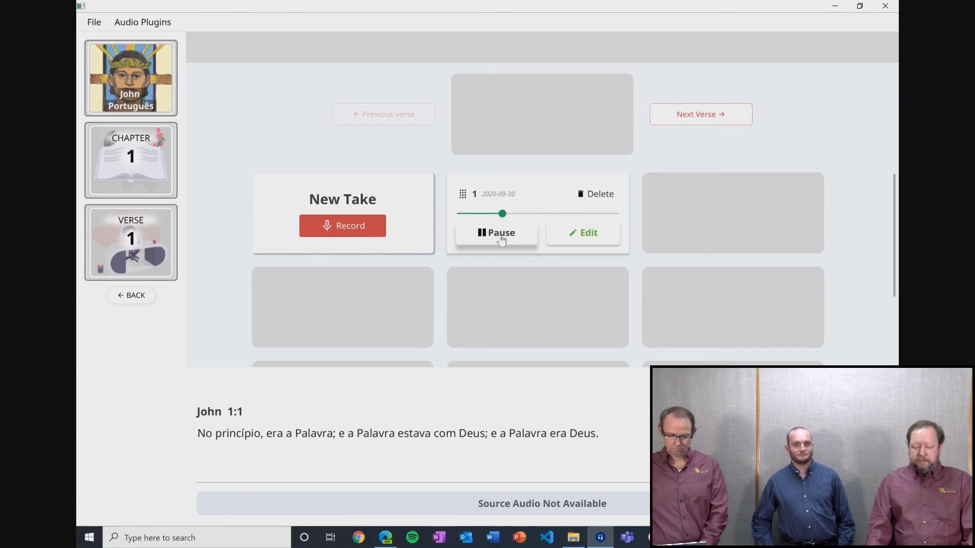
pyautogui.click(501, 239)
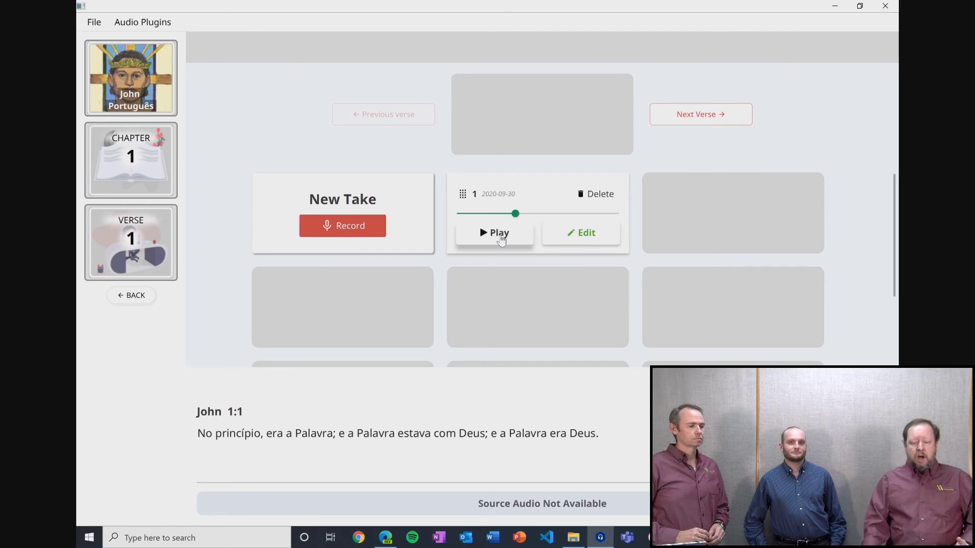
# Record and save a roughly 3-second take 2 of John 1:1
pyautogui.click(329, 229)
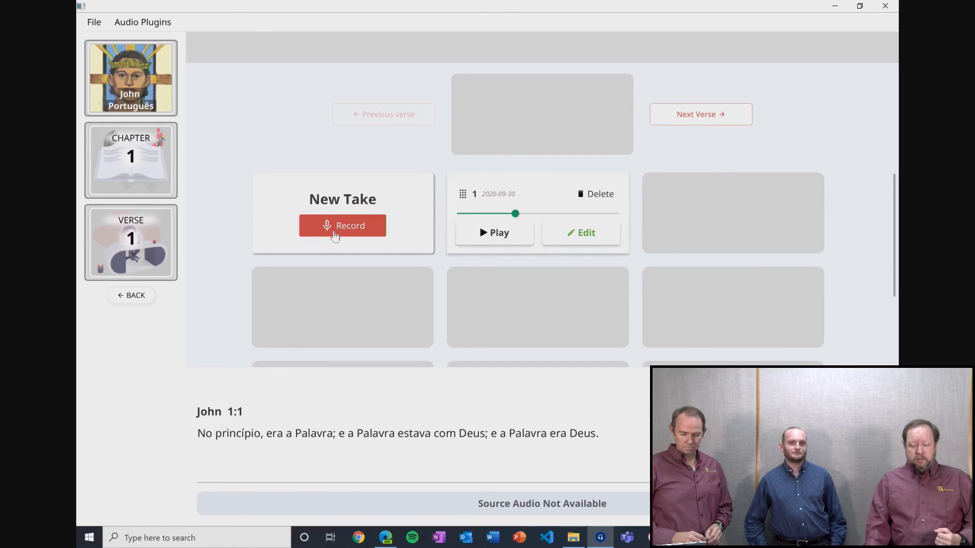
pyautogui.click(477, 508)
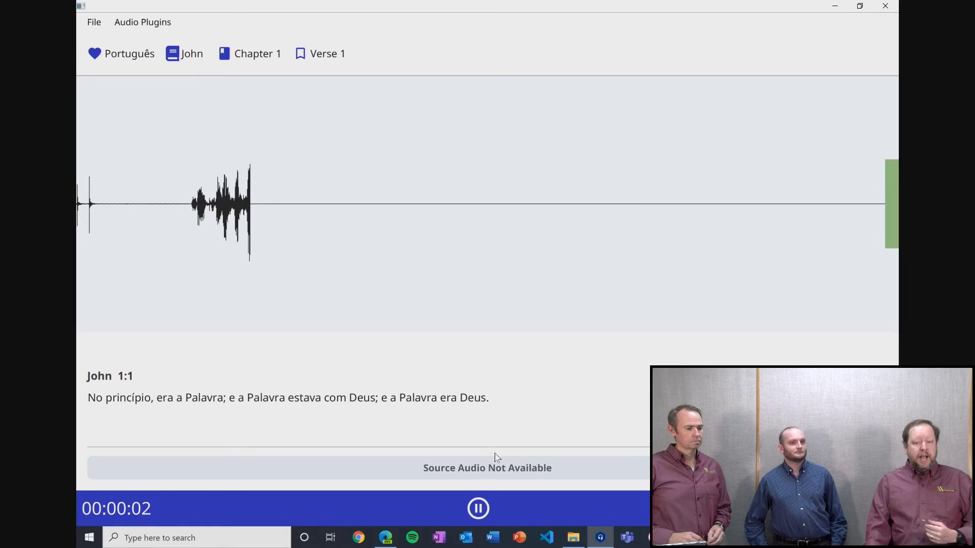
pyautogui.click(478, 509)
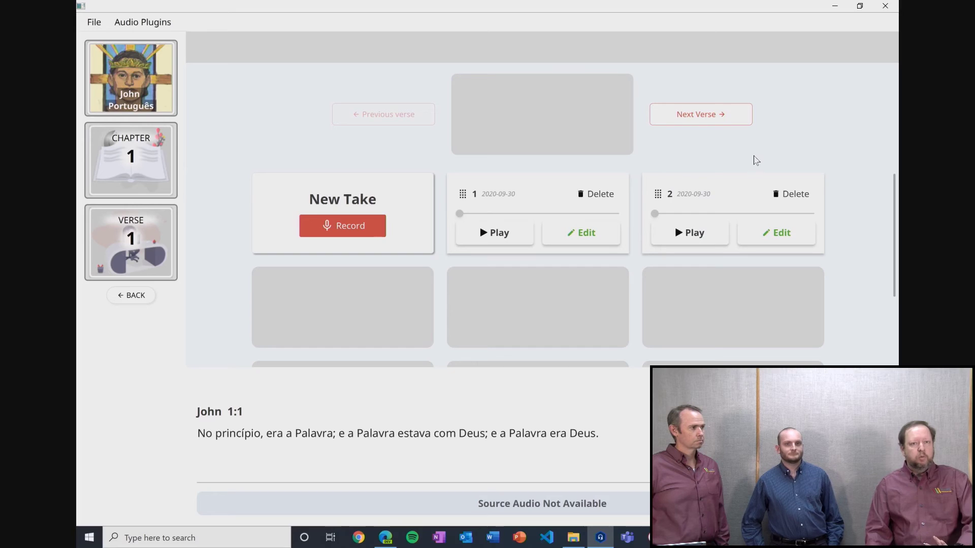
pyautogui.click(789, 195)
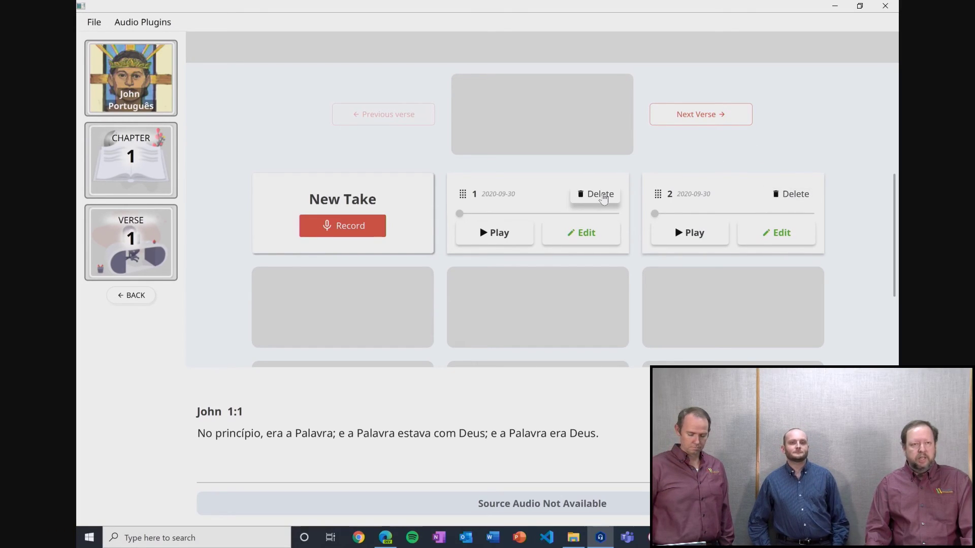
pyautogui.click(601, 196)
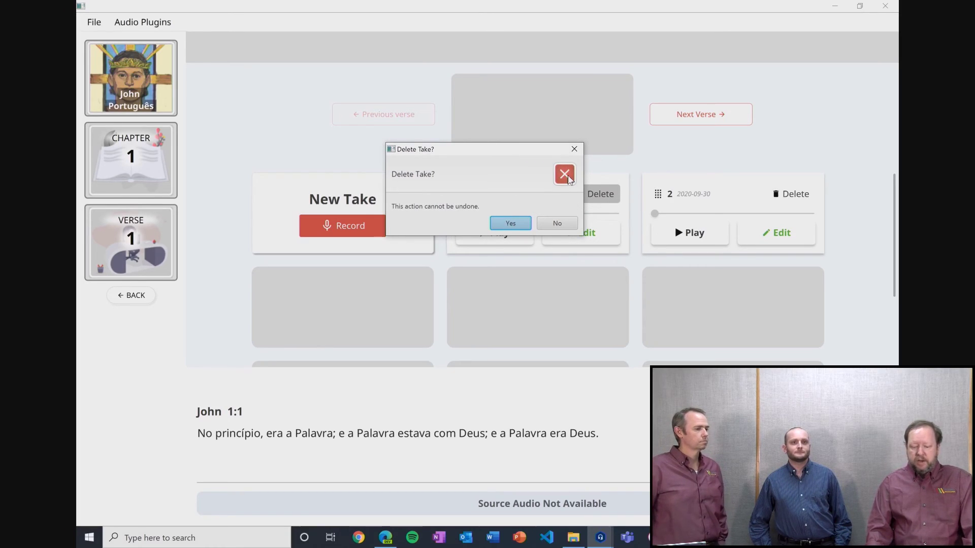
pyautogui.click(575, 150)
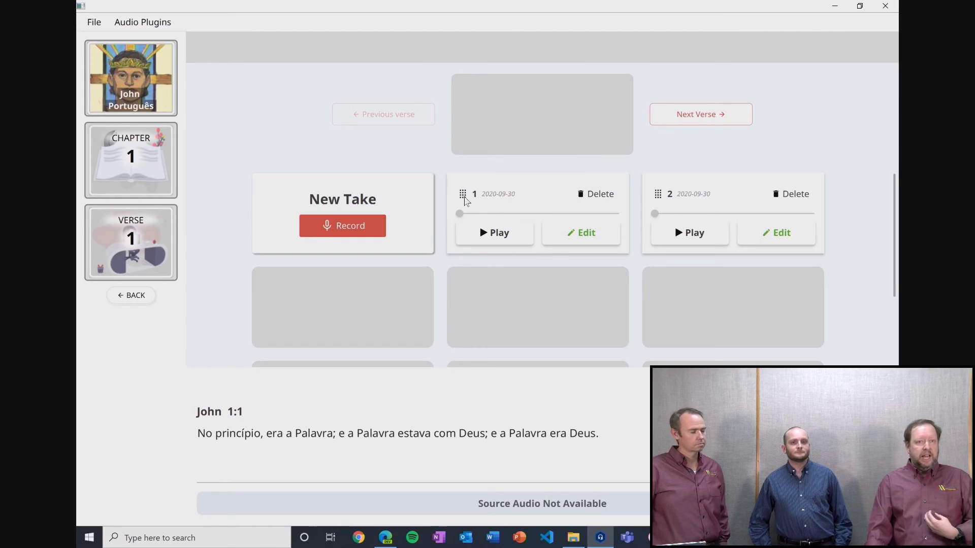
# Drag take 1 into the selected-take slot for John 1:1
pyautogui.moveTo(465, 198); pyautogui.dragTo(472, 94)
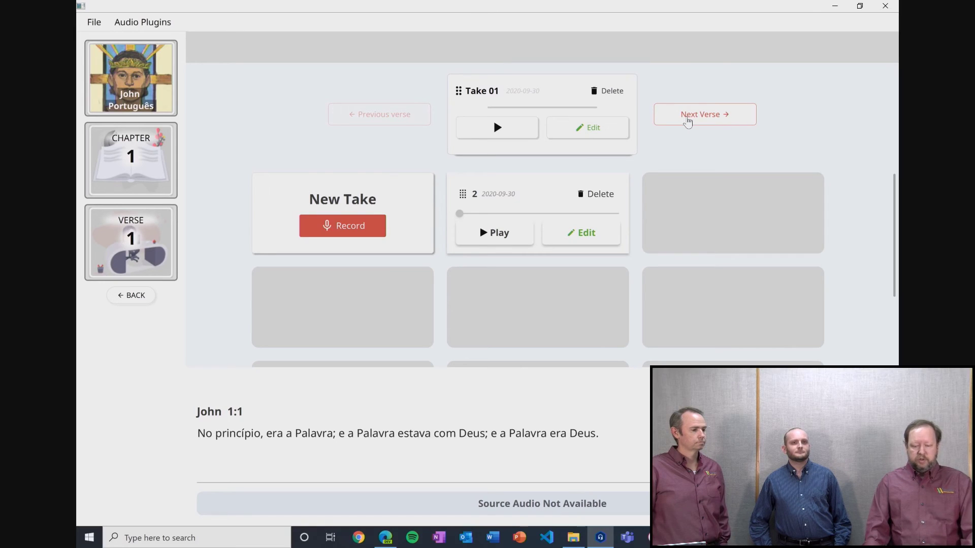
# Advance to John 1:2, then go back to the John chapter 1 verse grid
pyautogui.click(687, 118)
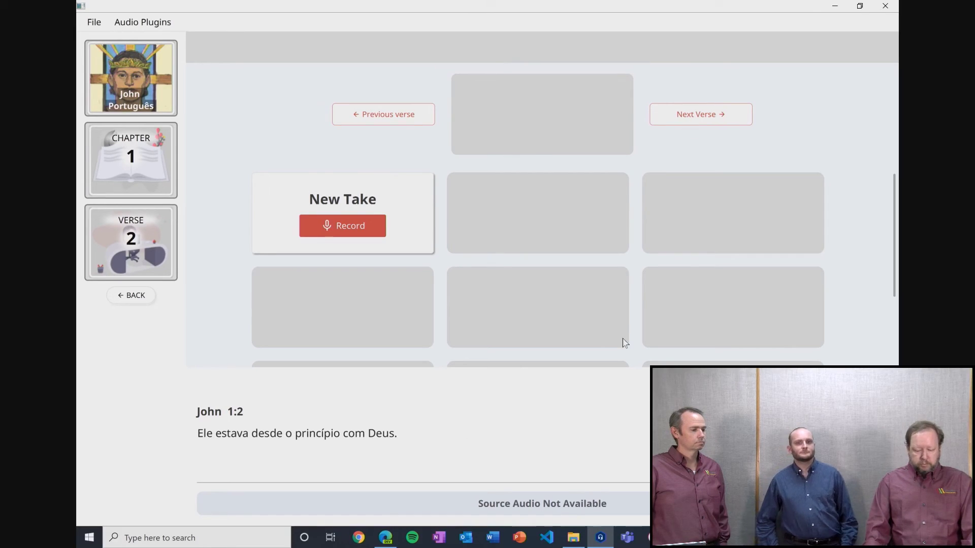
pyautogui.click(132, 299)
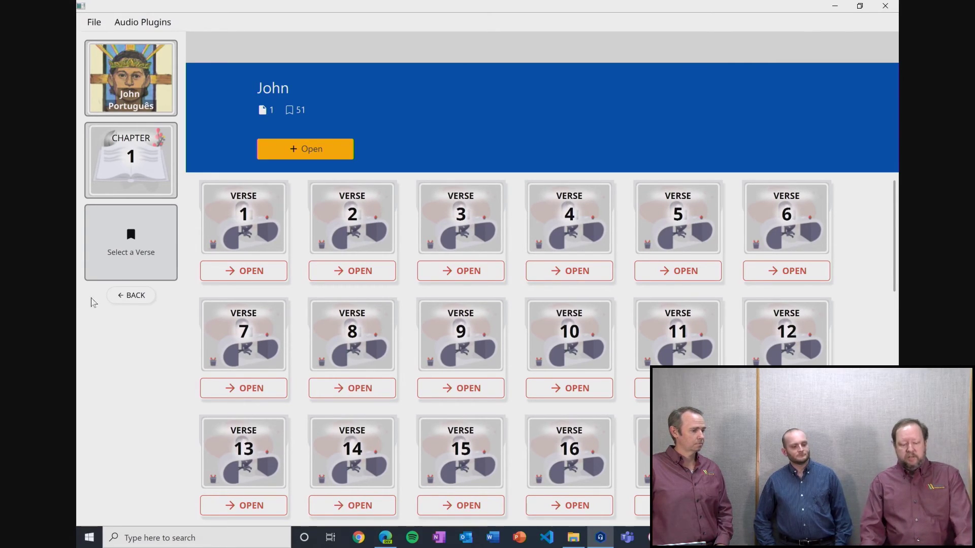
# Back out to the book list, then open James chapter 1, verse 1
pyautogui.click(134, 299)
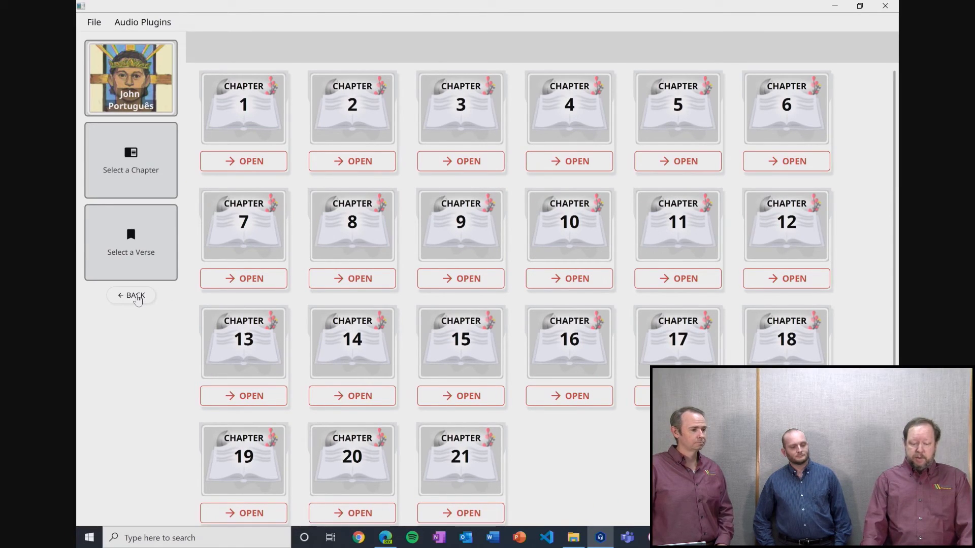
pyautogui.click(136, 299)
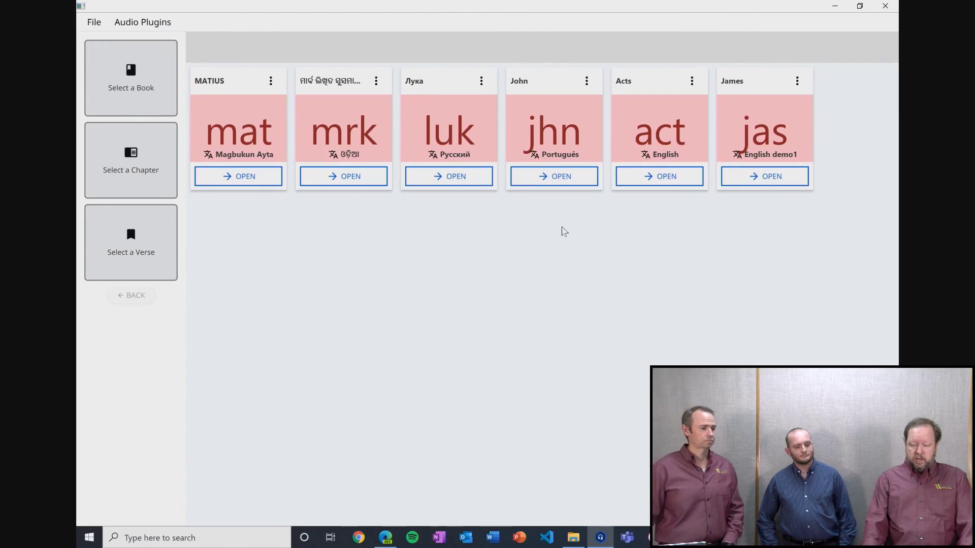
pyautogui.click(780, 177)
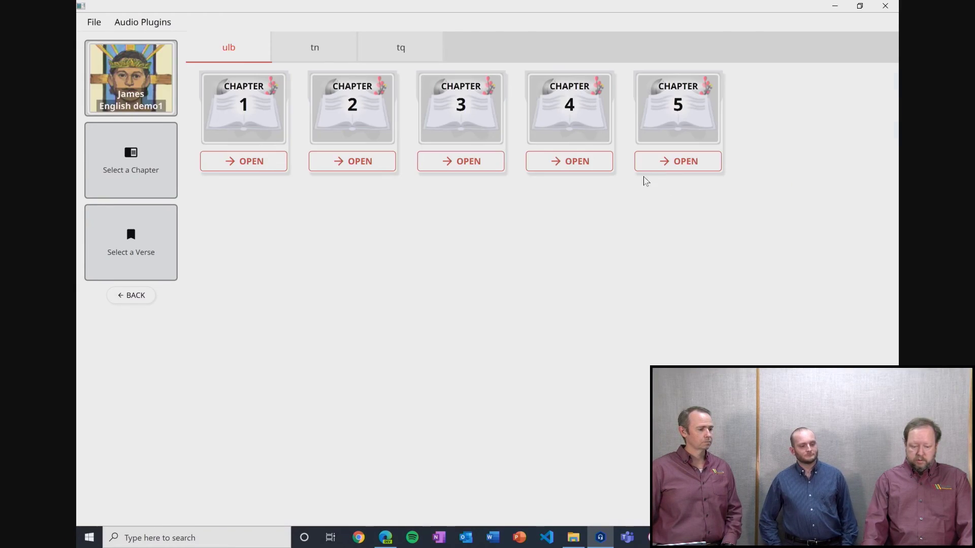
pyautogui.click(243, 161)
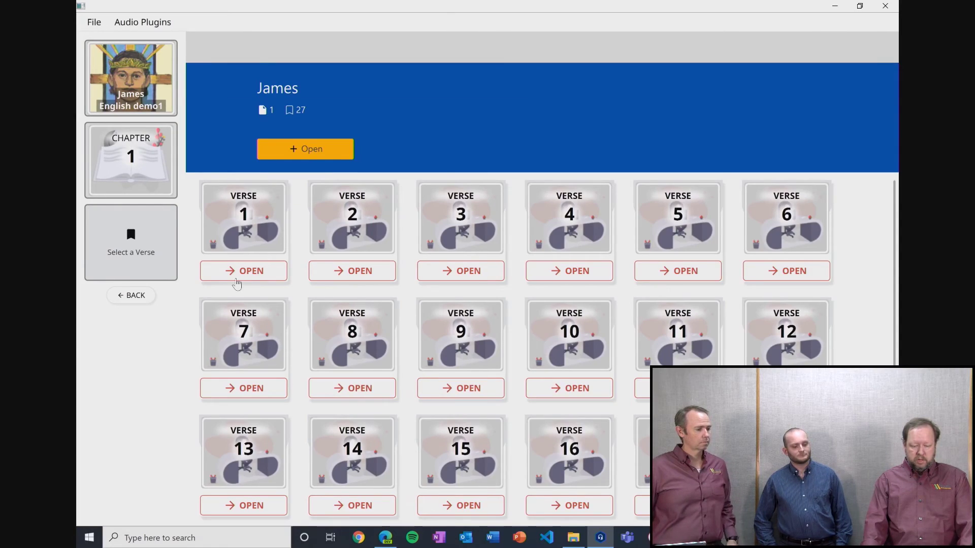
pyautogui.click(237, 277)
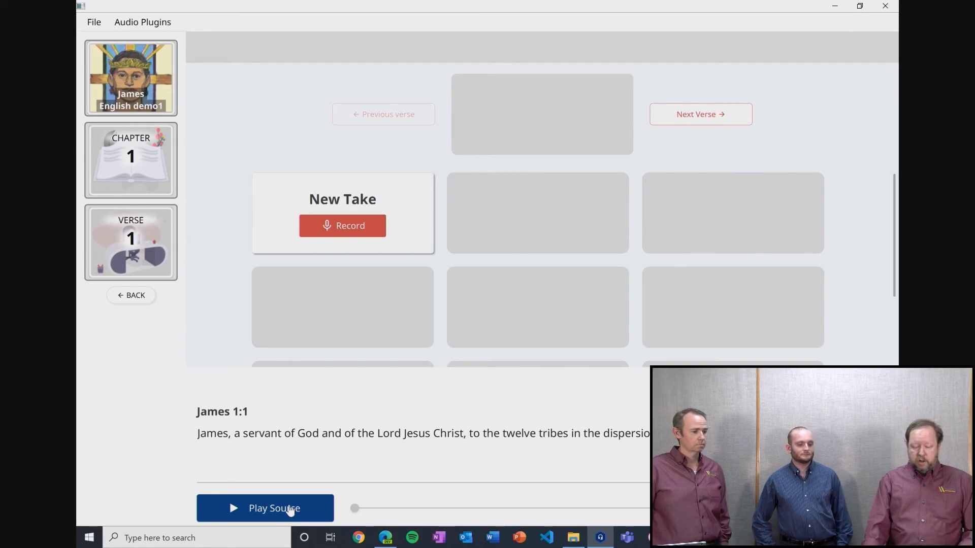
pyautogui.click(341, 234)
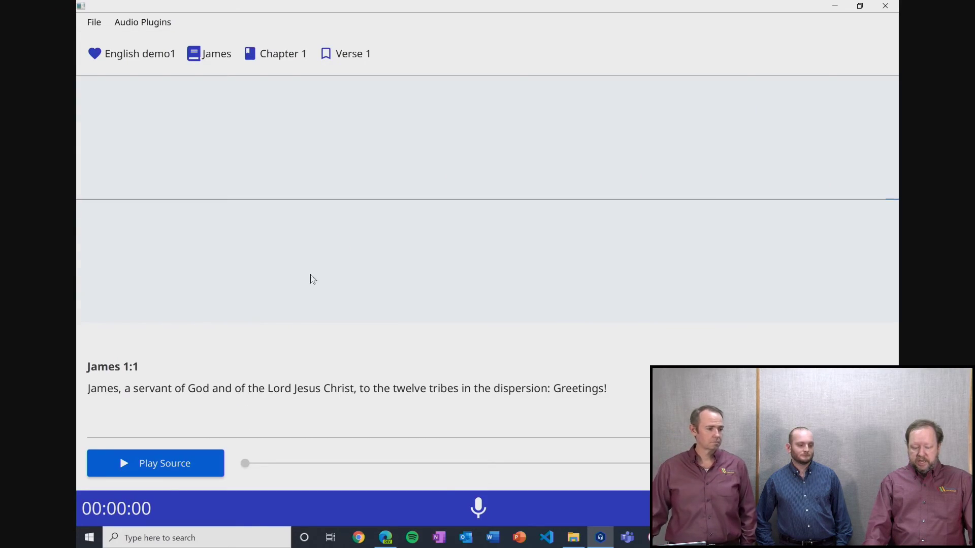
pyautogui.click(160, 467)
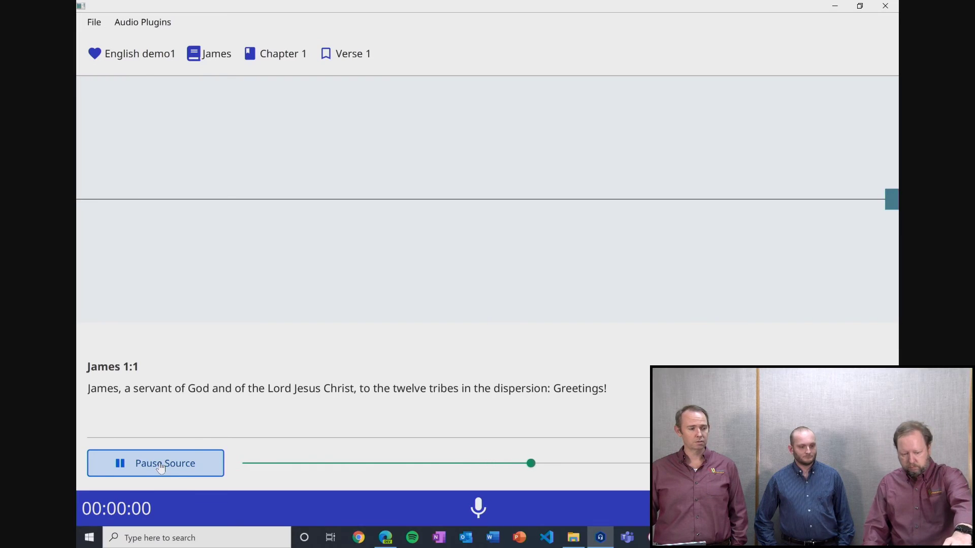
pyautogui.press('XF86AudioRaiseVolume')
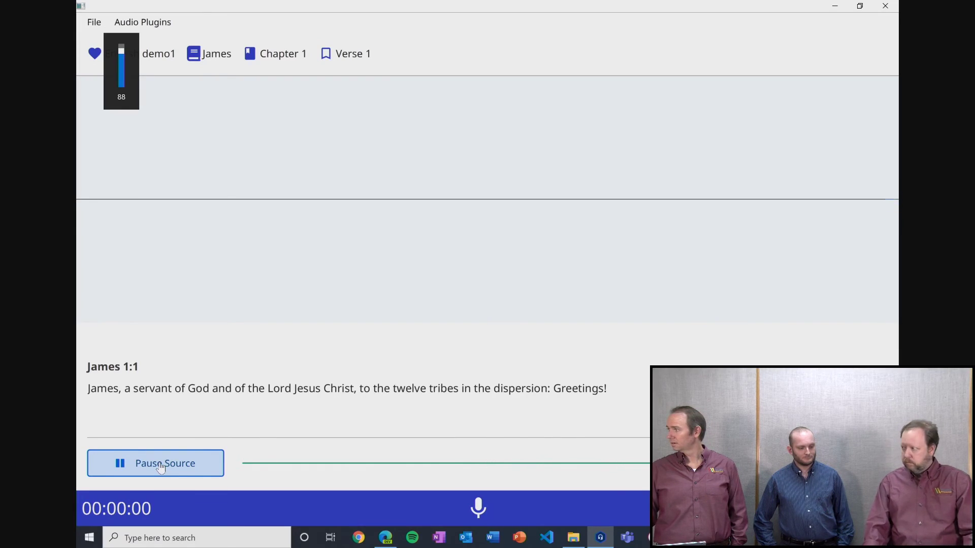
pyautogui.click(161, 466)
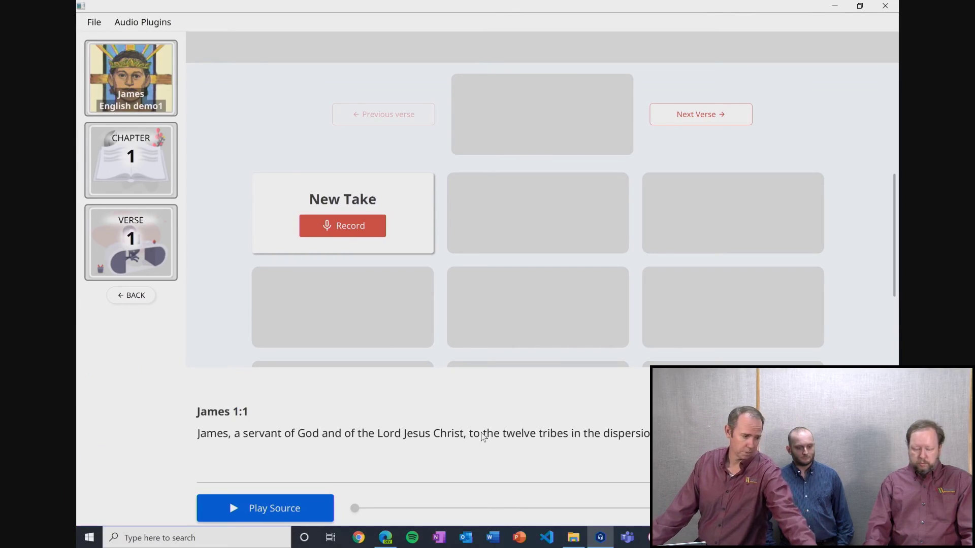
pyautogui.click(262, 508)
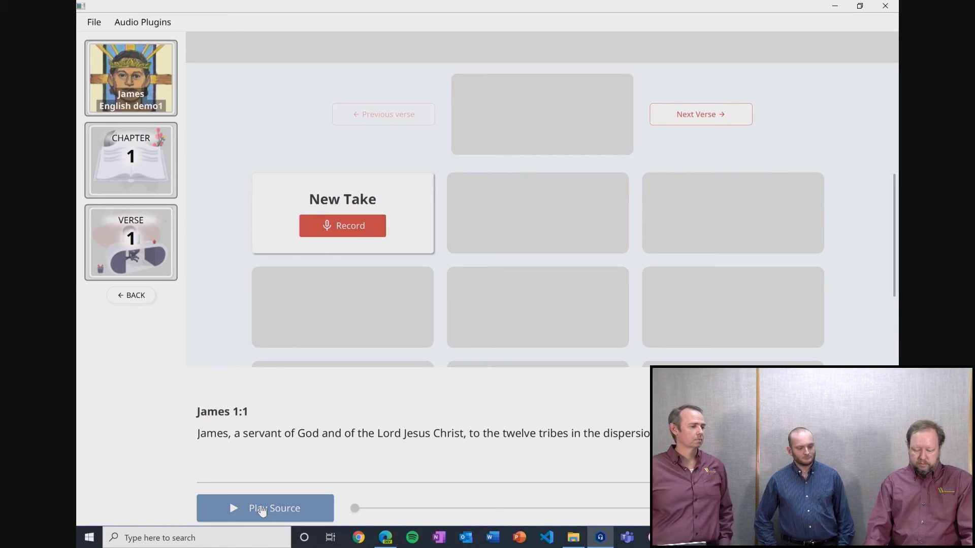
pyautogui.click(249, 512)
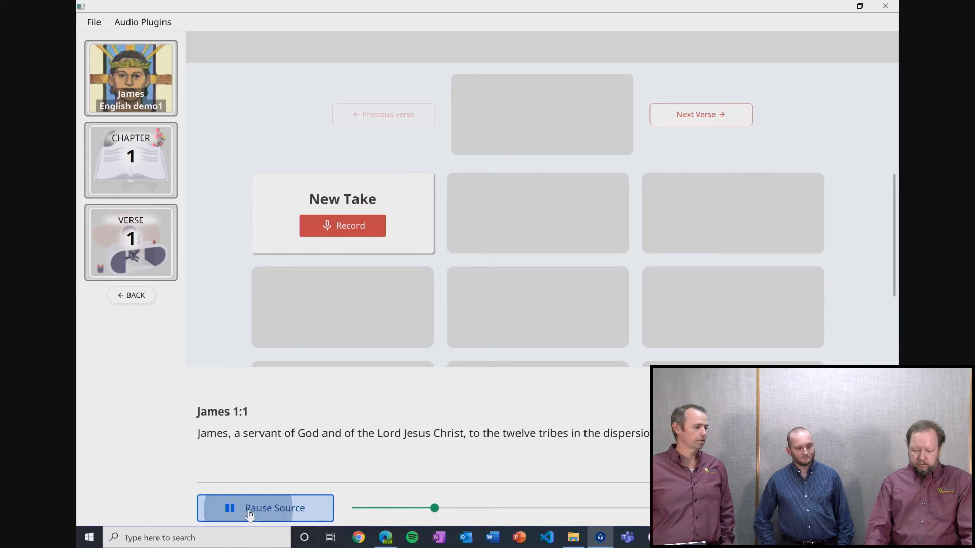
pyautogui.press('XF86AudioRaiseVolume')
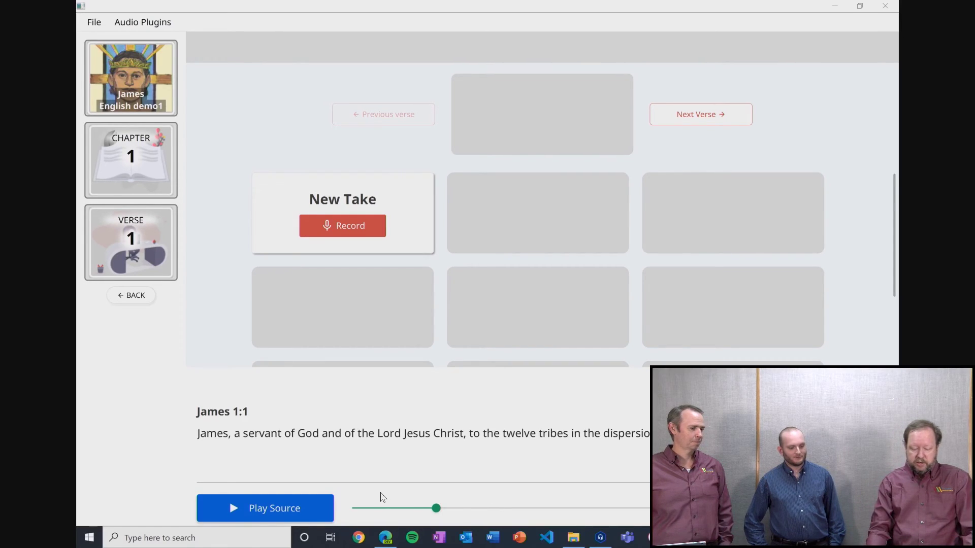
pyautogui.click(261, 507)
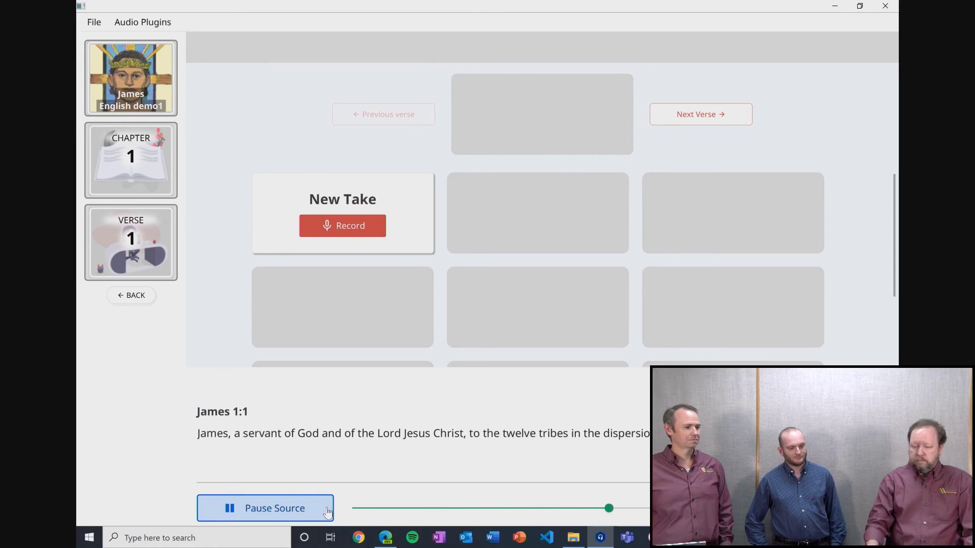
pyautogui.press('XF86AudioRaiseVolume')
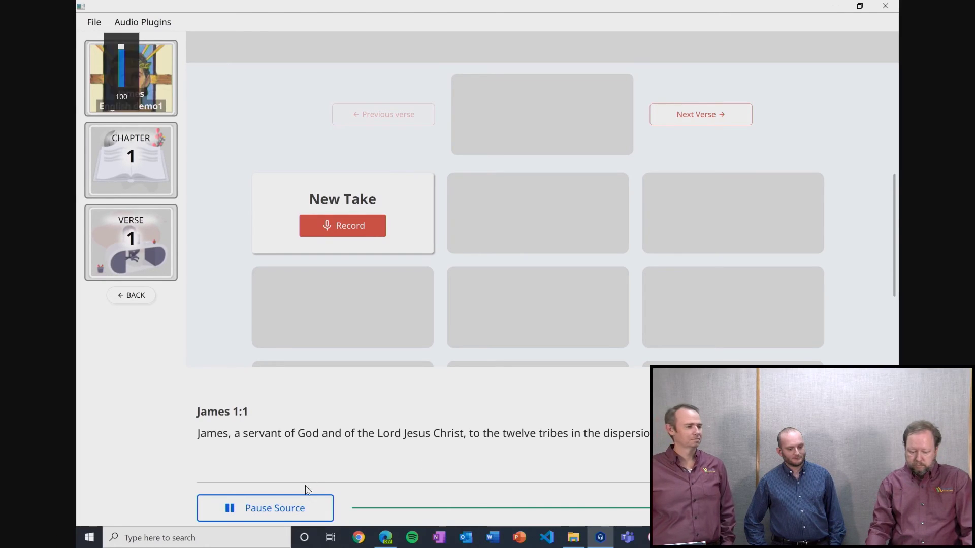
pyautogui.click(294, 514)
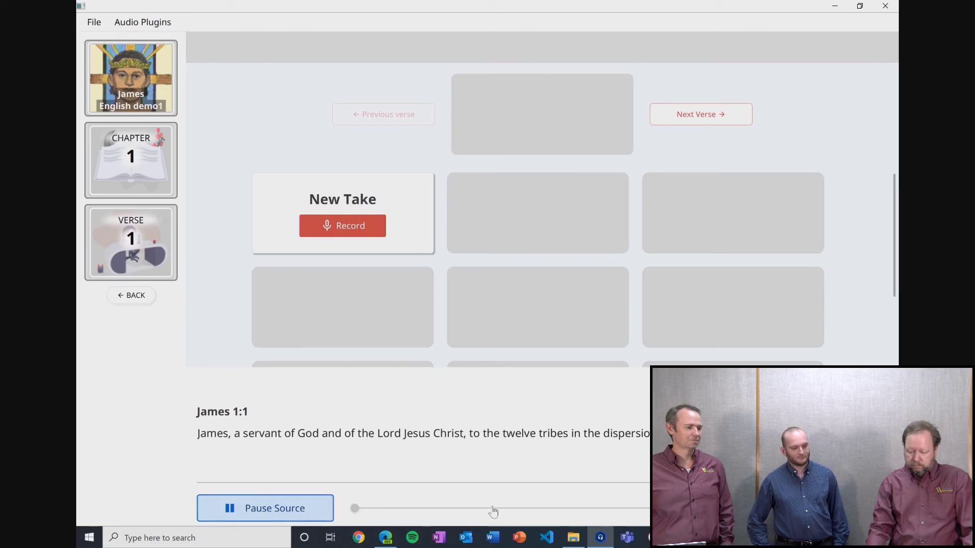
pyautogui.click(264, 518)
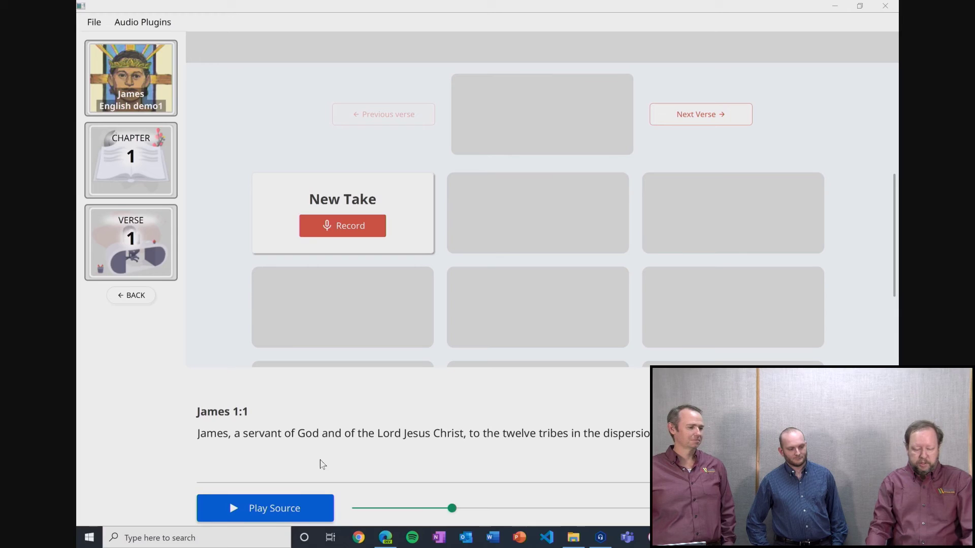
# Step back from James 1:1 through the verse grid and chapter list toward the books
pyautogui.click(129, 298)
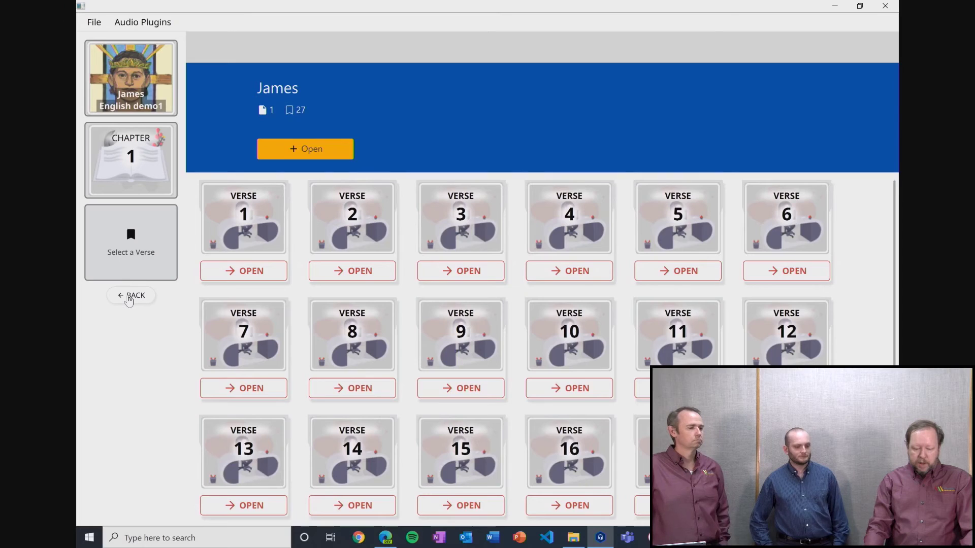
pyautogui.click(129, 300)
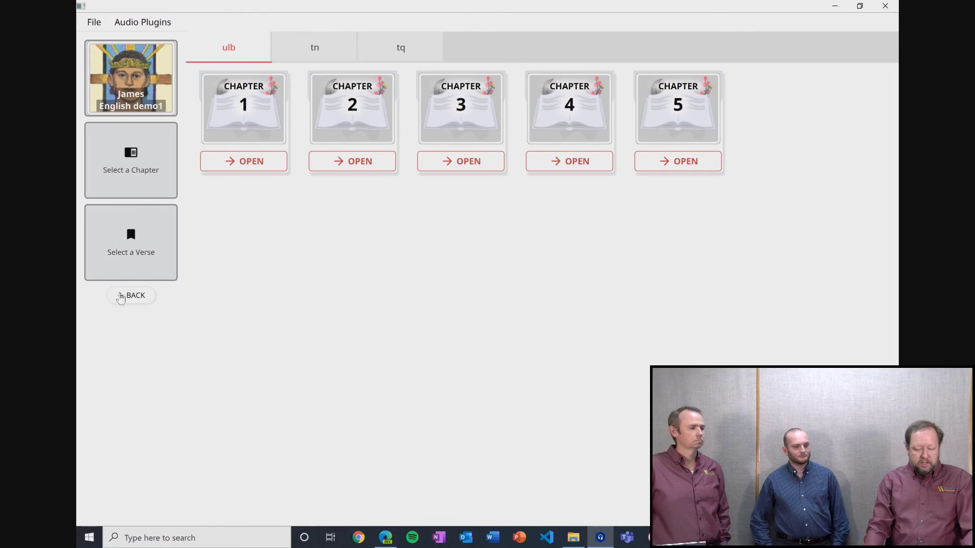
pyautogui.click(126, 297)
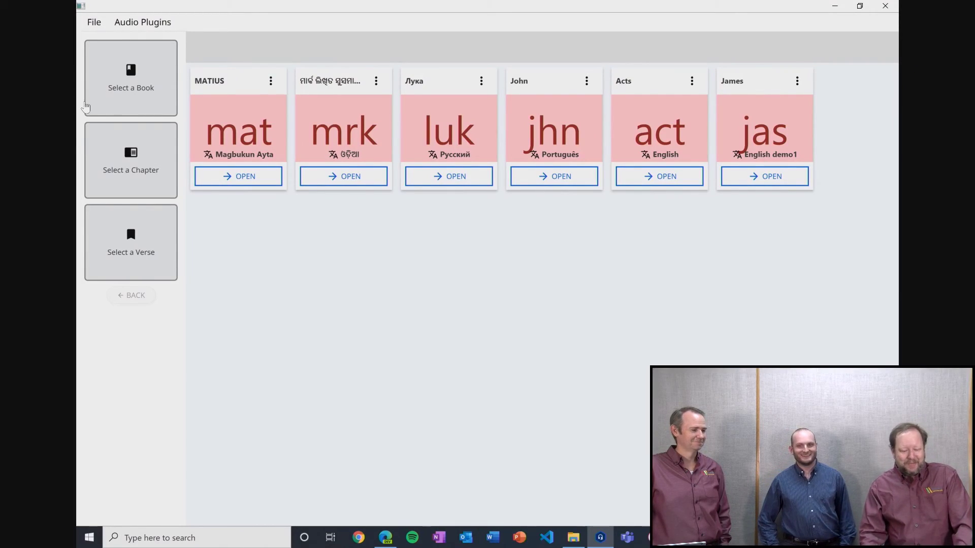
# Switch the Audio Recorder plugin from OratureRecorder to ocenaudio
pyautogui.click(136, 22)
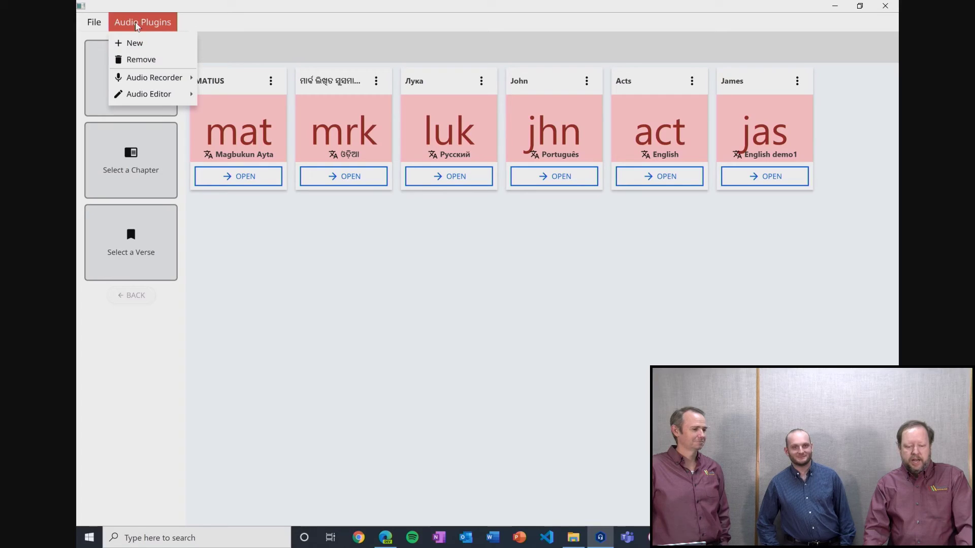
pyautogui.moveTo(135, 81)
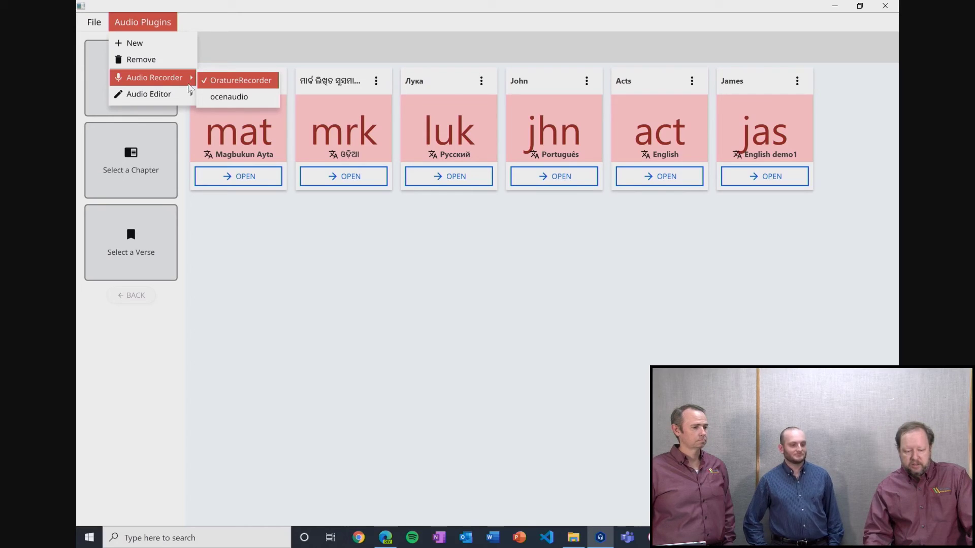
pyautogui.click(215, 97)
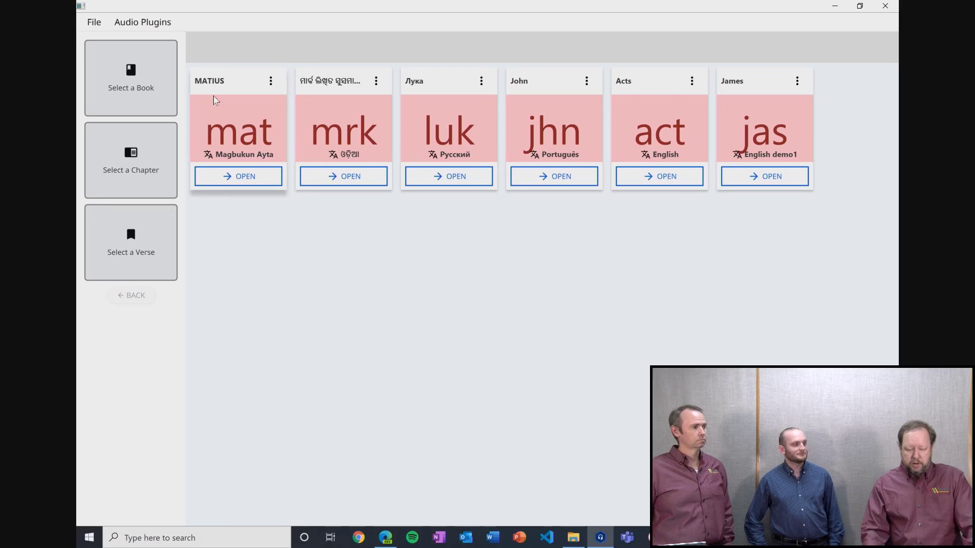
# Open the Acts book and its chapter 1 for recording
pyautogui.click(663, 181)
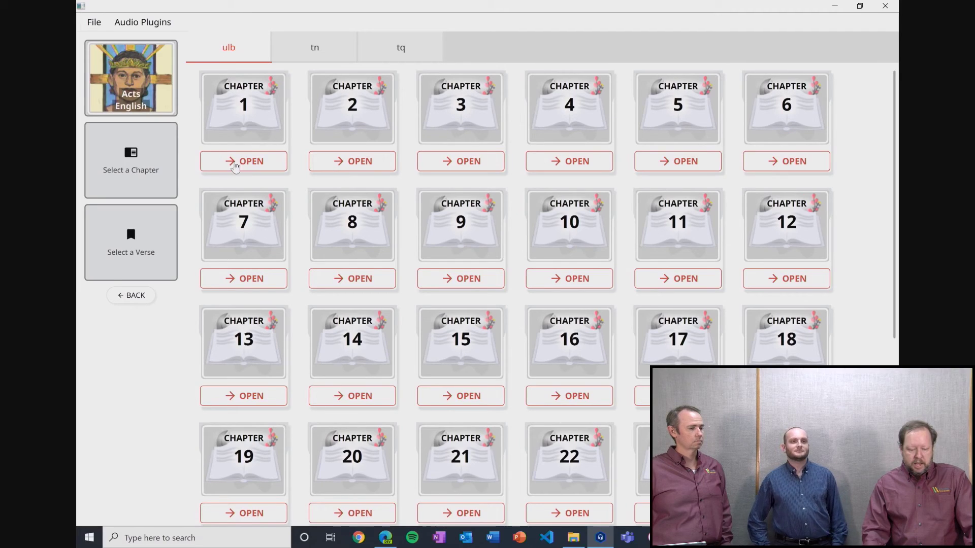
pyautogui.click(237, 159)
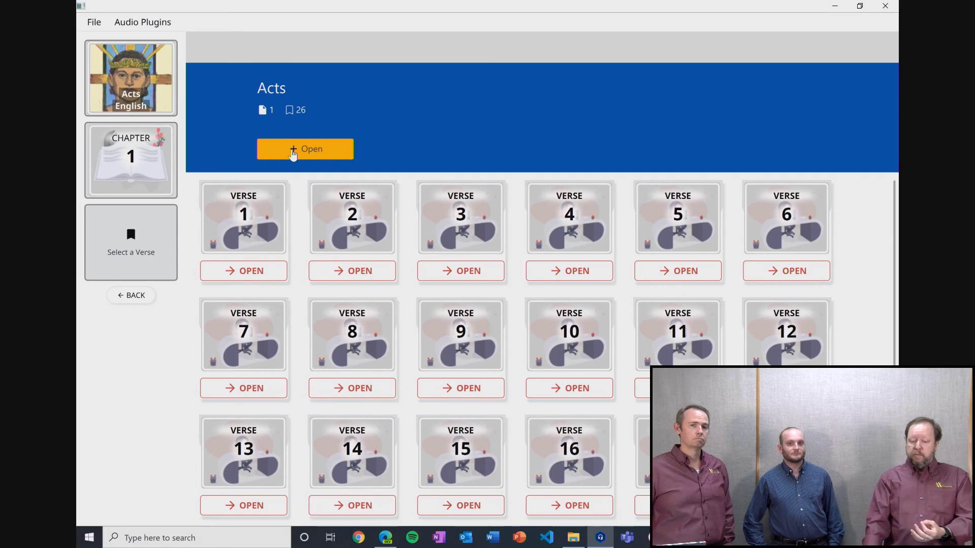
pyautogui.click(298, 154)
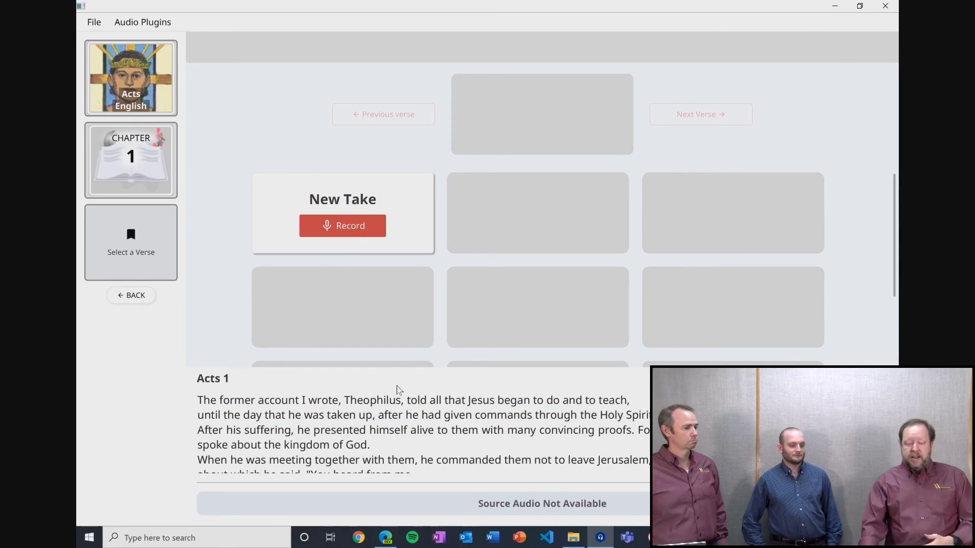
# Start a new take for Acts chapter 1 so it opens in ocenaudio
pyautogui.scroll(-1, 628, 437)
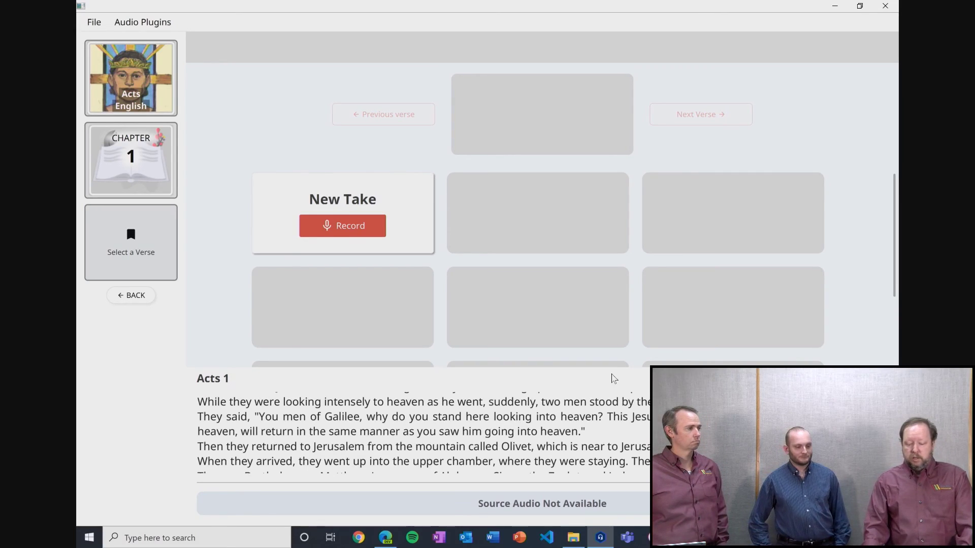
pyautogui.click(333, 235)
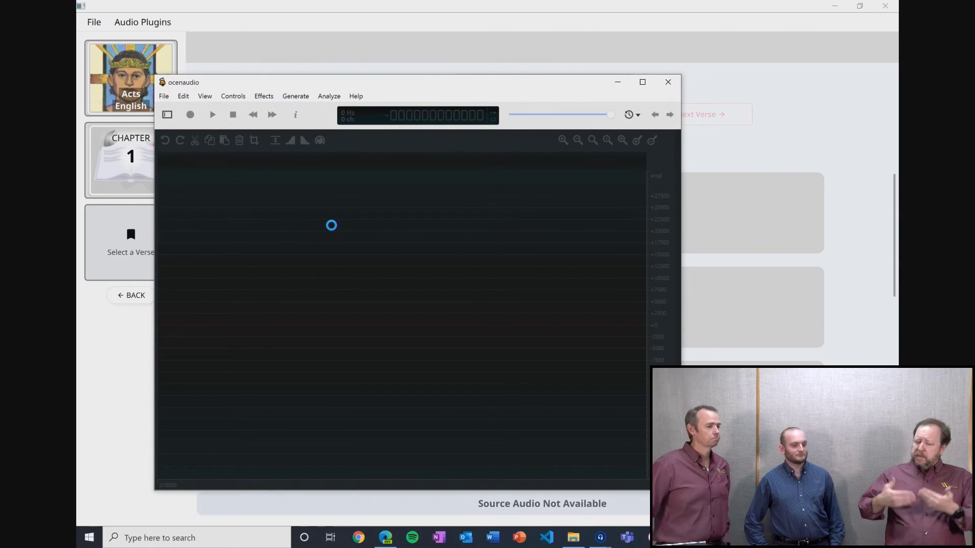
# Move the ocenaudio window holding en_ulb_act_c01_meta_t1.wav and maximize it
pyautogui.moveTo(307, 81); pyautogui.dragTo(373, 30)
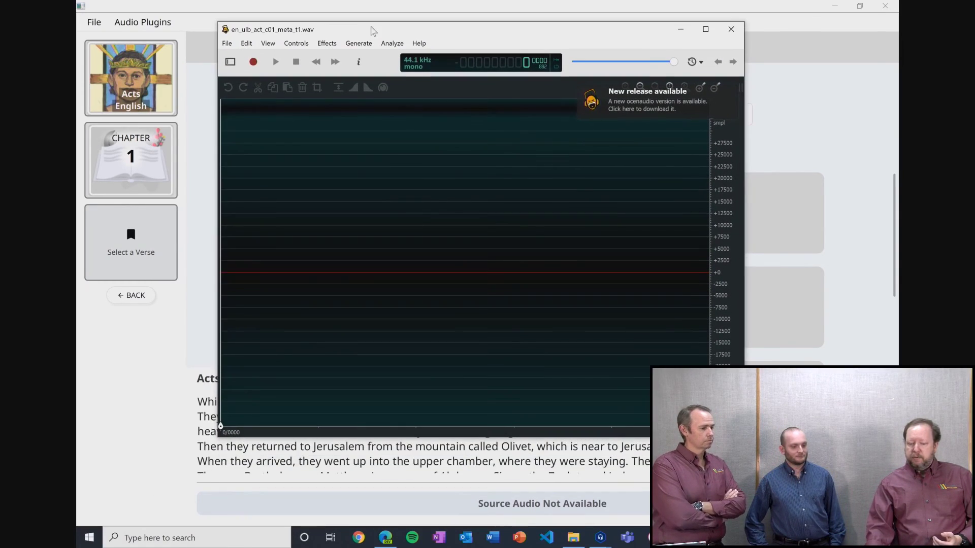
pyautogui.click(702, 30)
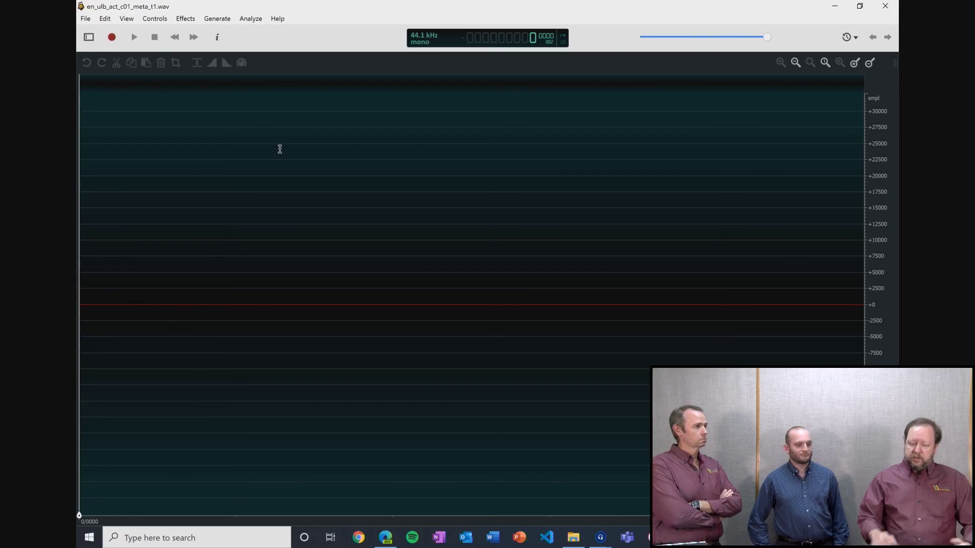
# Record the chapter reading into the take and stop the recording
pyautogui.click(112, 37)
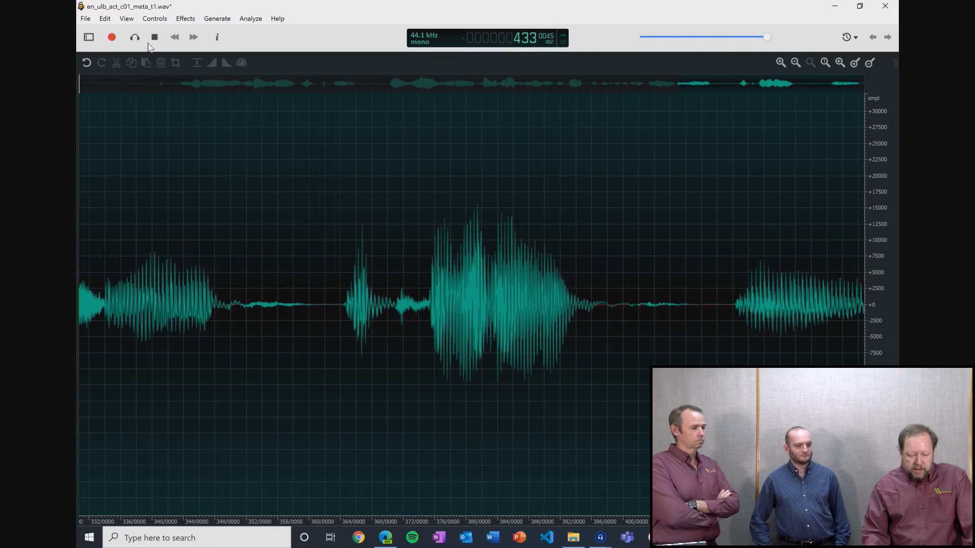
pyautogui.click(152, 39)
pyautogui.click(163, 20)
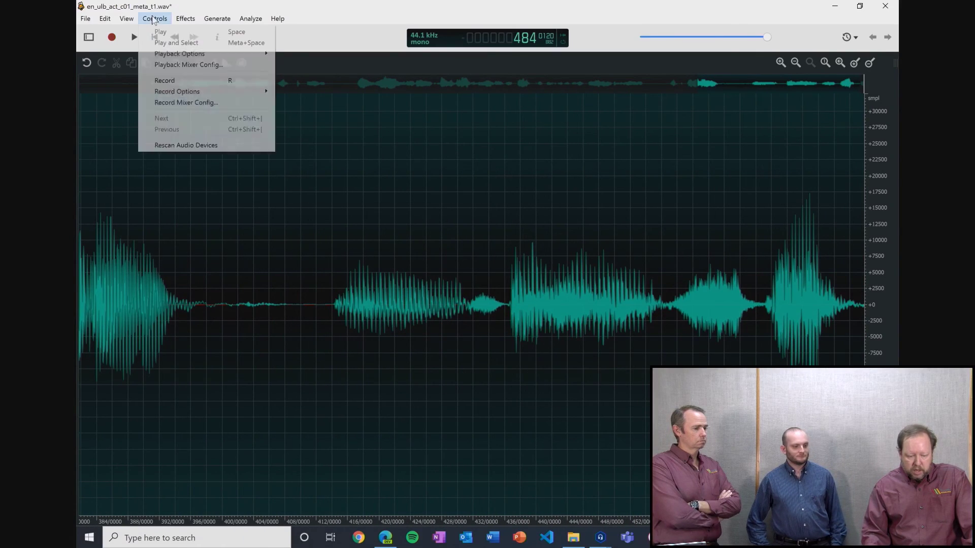
pyautogui.moveTo(187, 23)
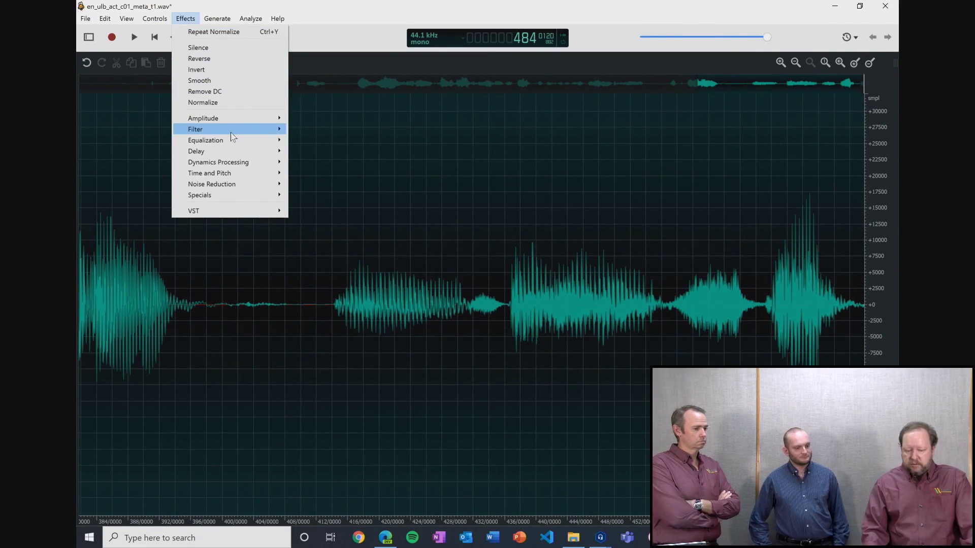
pyautogui.moveTo(229, 134)
pyautogui.moveTo(228, 178)
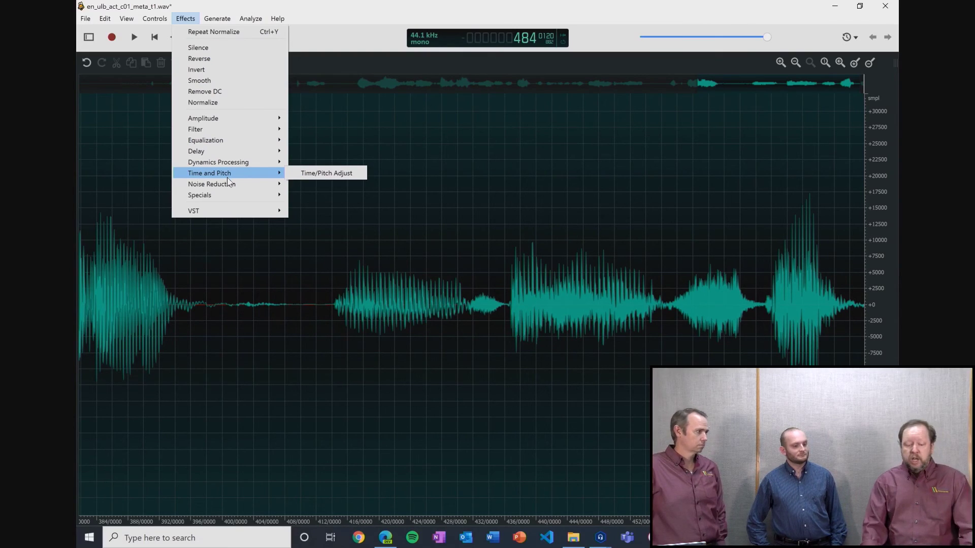
# Cut the silent pause out of the recorded waveform
pyautogui.click(467, 178)
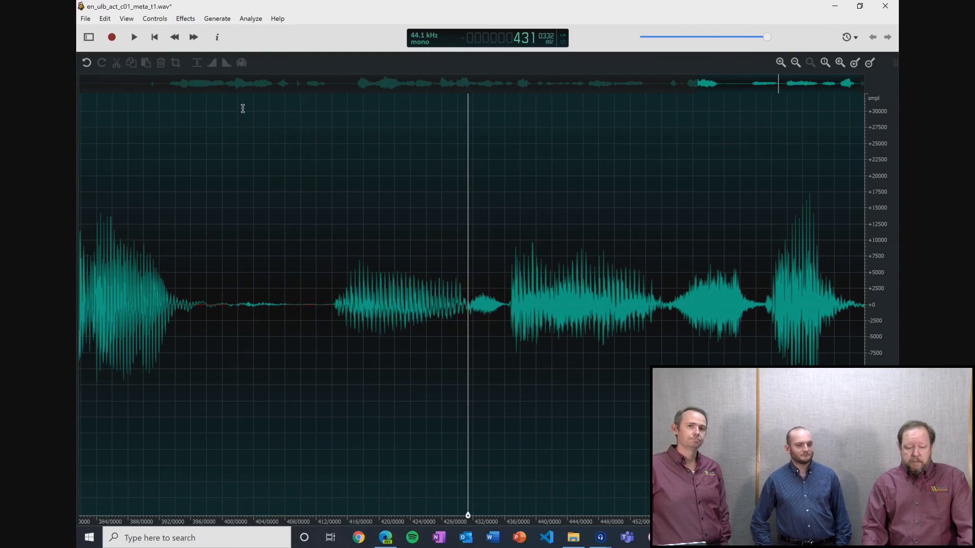
pyautogui.moveTo(239, 273); pyautogui.dragTo(293, 277)
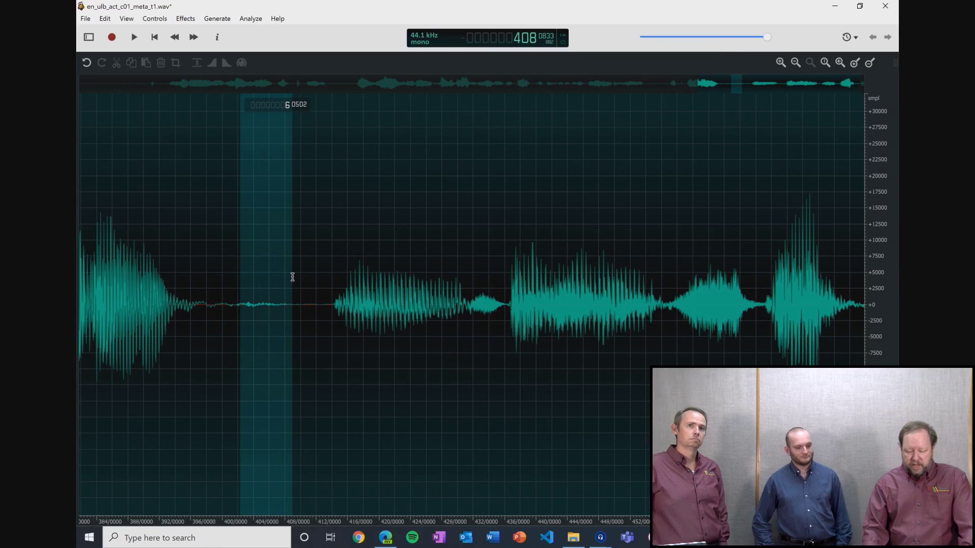
pyautogui.press('Delete')
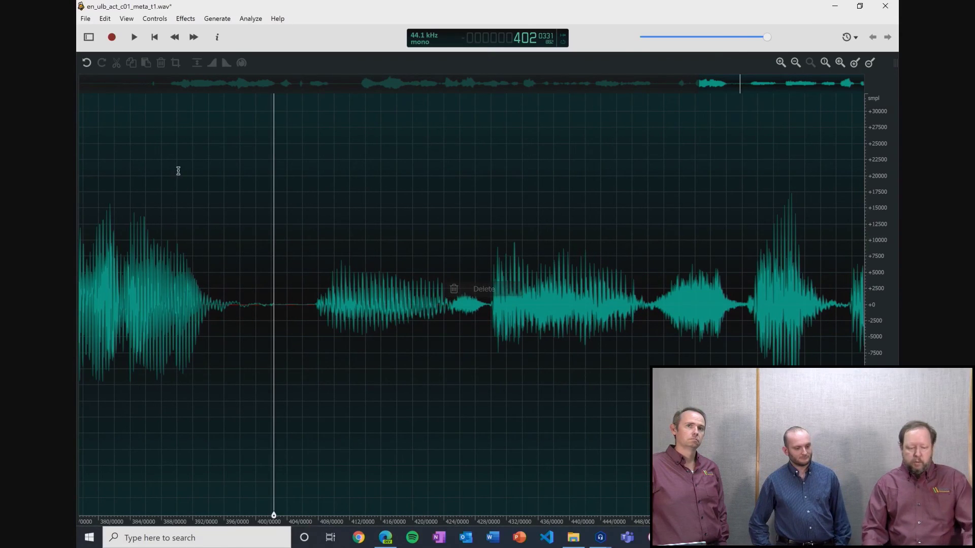
# Normalize the recording's loudness and close the take in ocenaudio
pyautogui.click(185, 19)
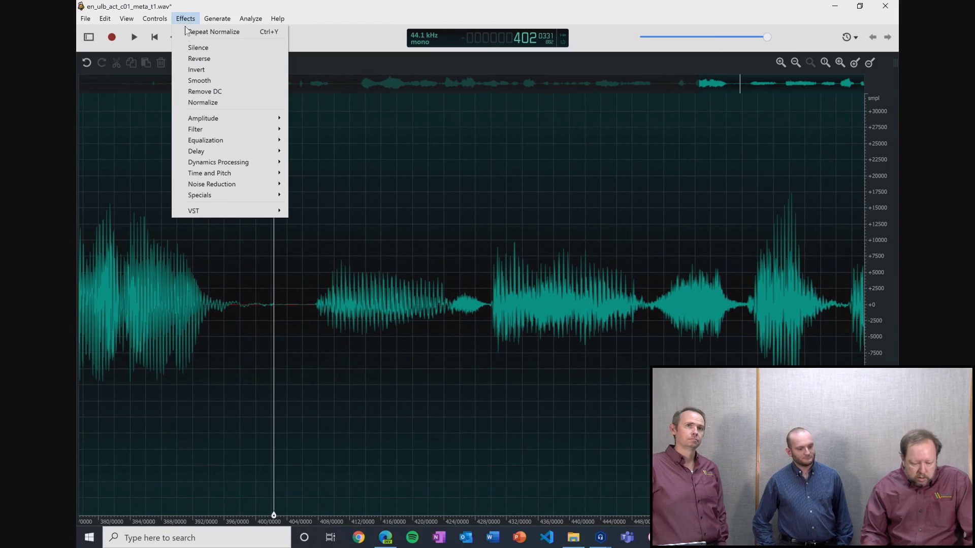
pyautogui.click(196, 103)
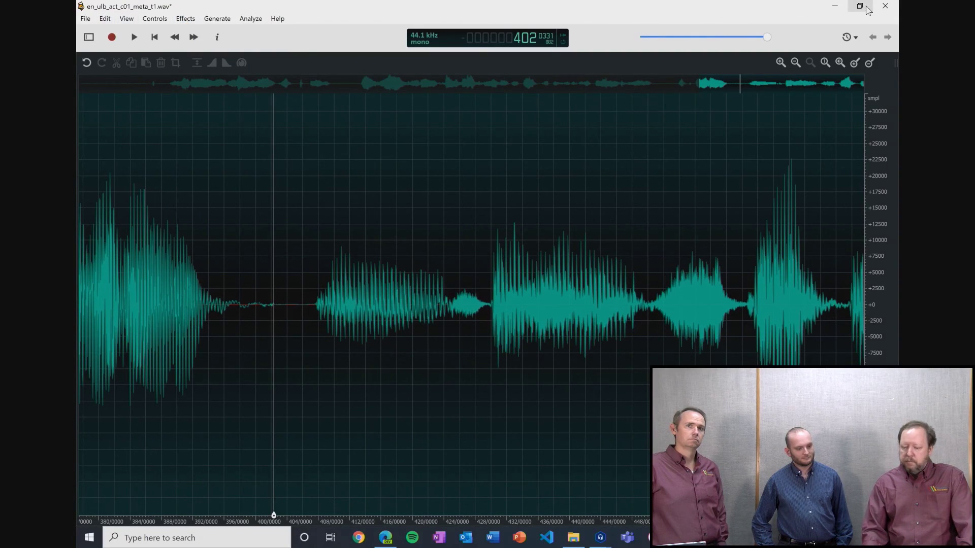
pyautogui.click(885, 6)
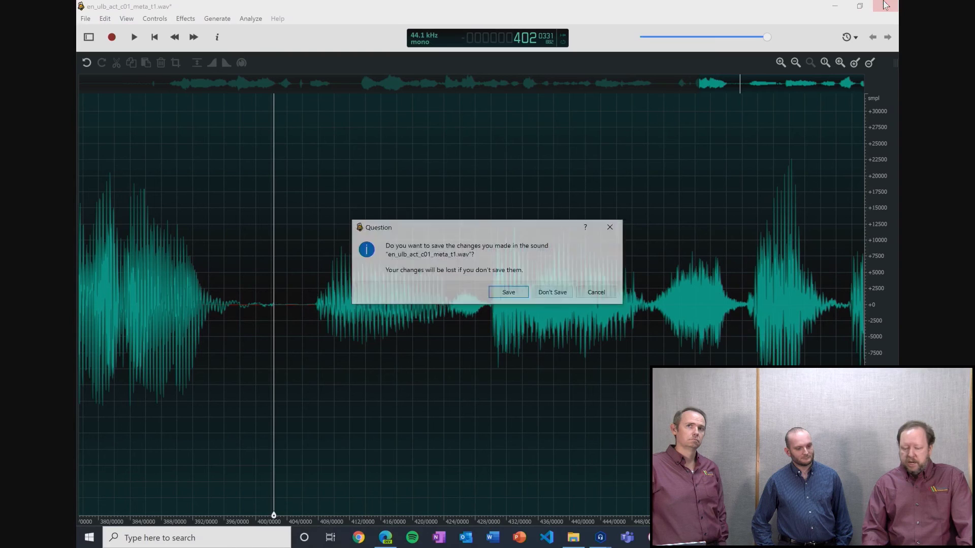
# Save the edited take, make Take 01 chosen for Acts 1, and return to the verses
pyautogui.click(518, 293)
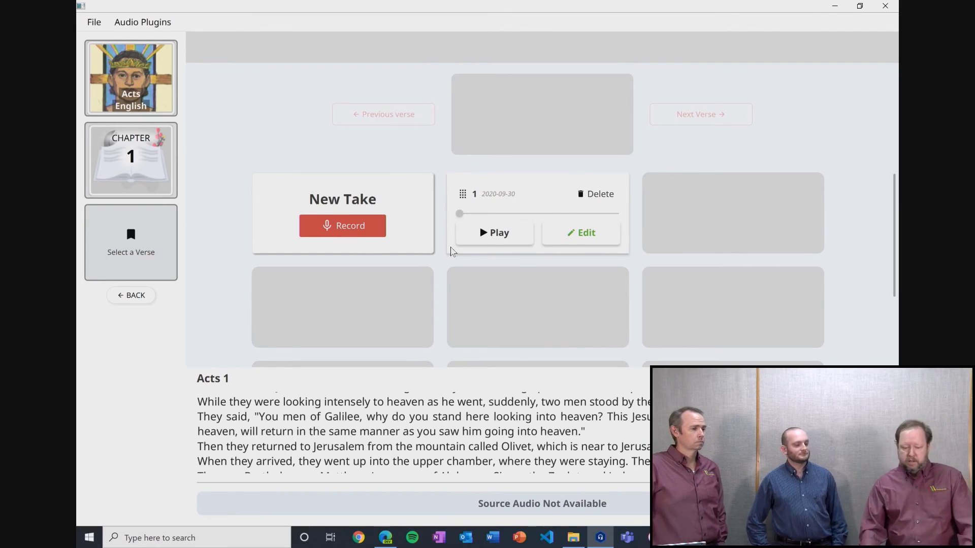
pyautogui.moveTo(463, 194); pyautogui.dragTo(469, 122)
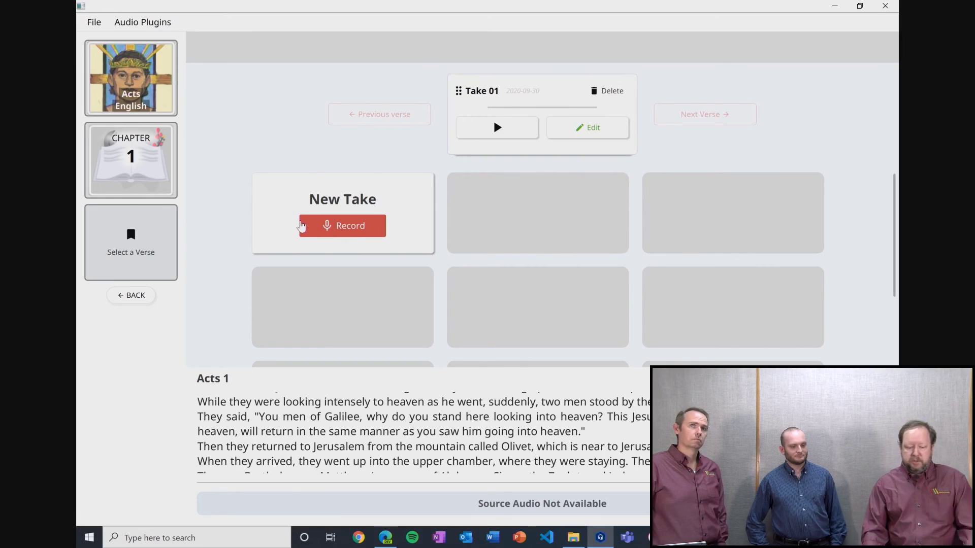
pyautogui.click(144, 302)
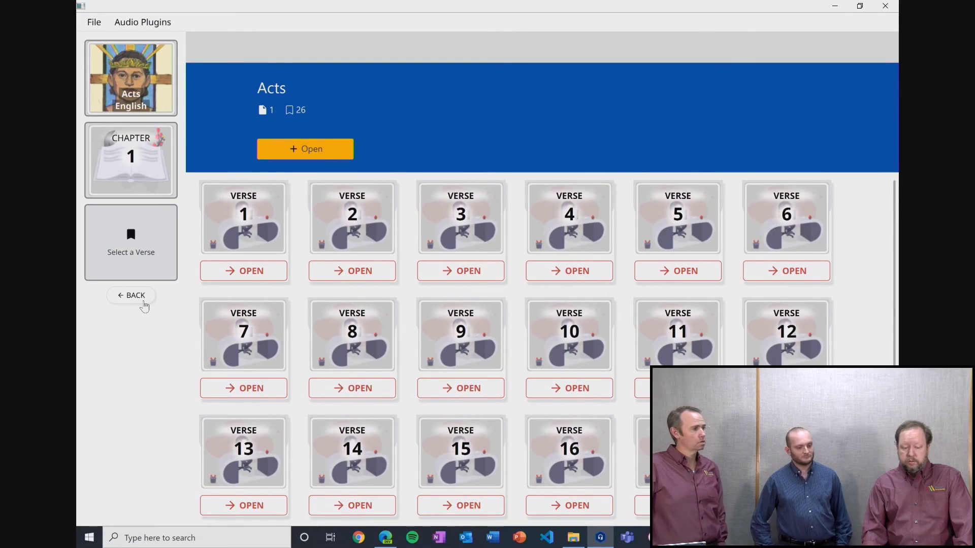
# Back out from the Acts verse grid to the book list and open the mrk book
pyautogui.click(144, 305)
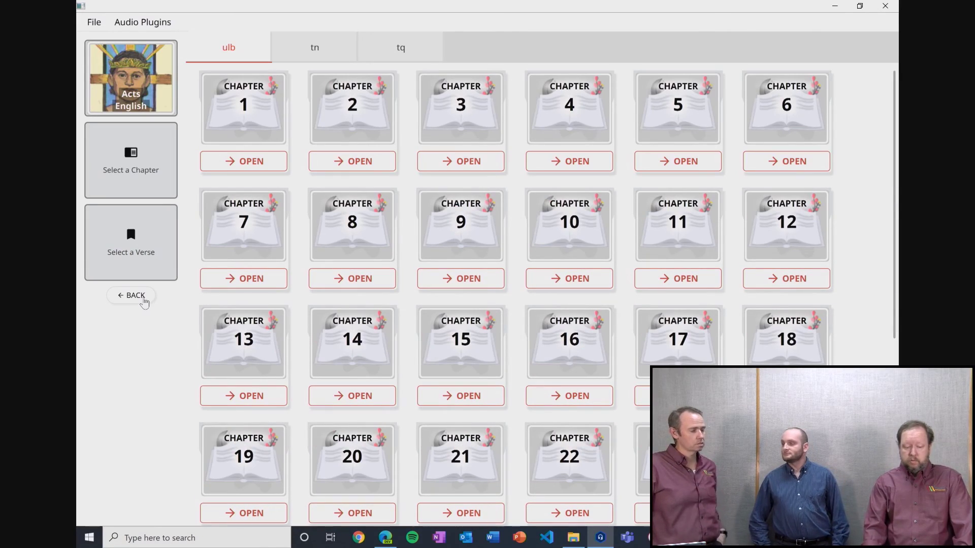
pyautogui.click(145, 304)
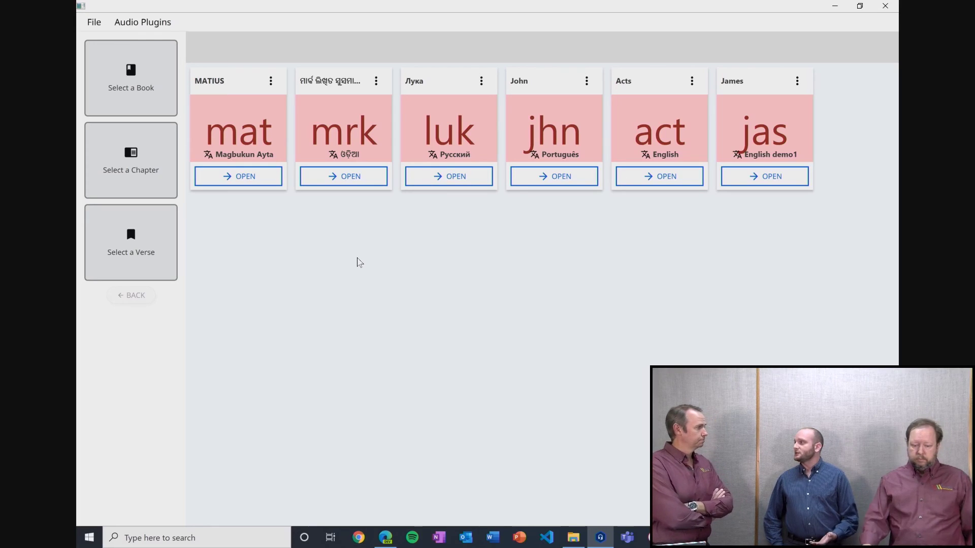
pyautogui.click(354, 177)
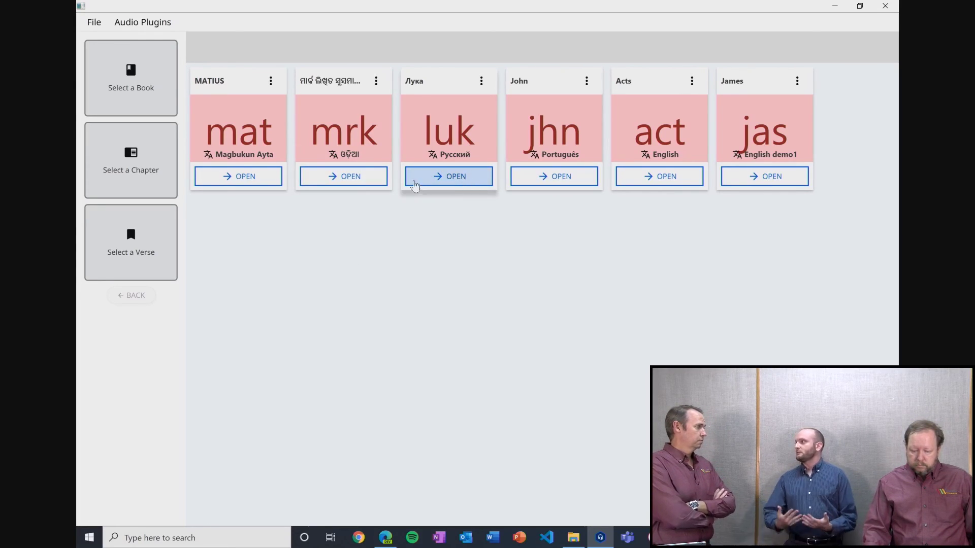
pyautogui.click(344, 183)
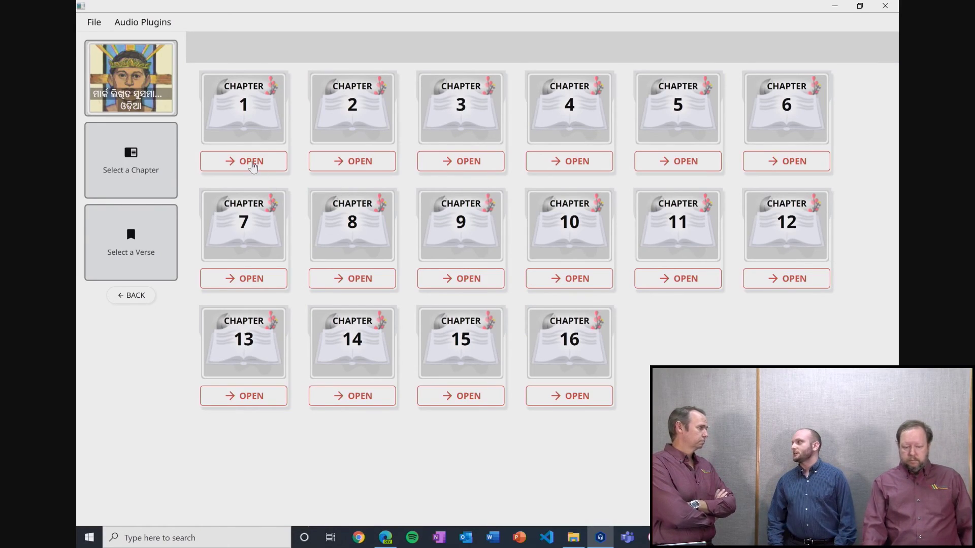
pyautogui.click(252, 163)
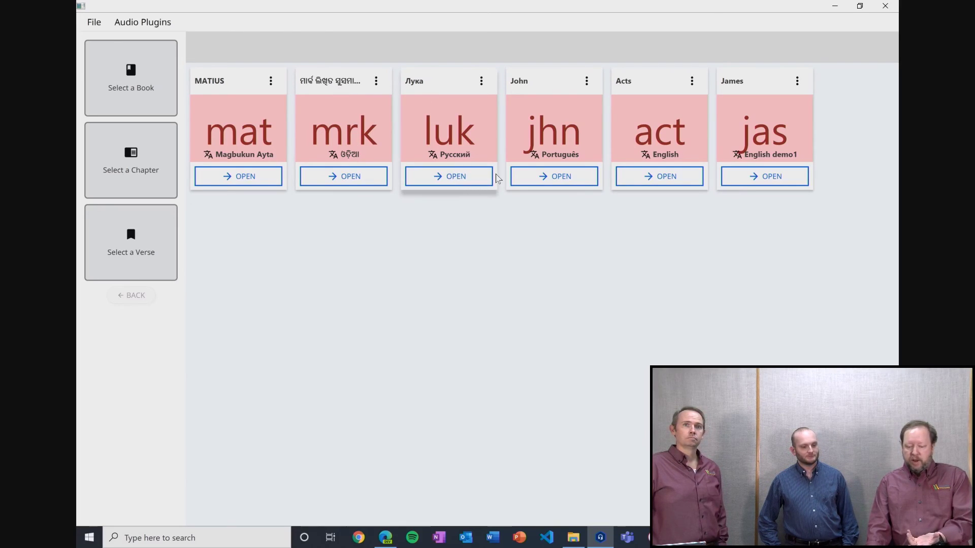
# Open Mark chapter 1, then back out through chapters and books to language selection
pyautogui.click(350, 184)
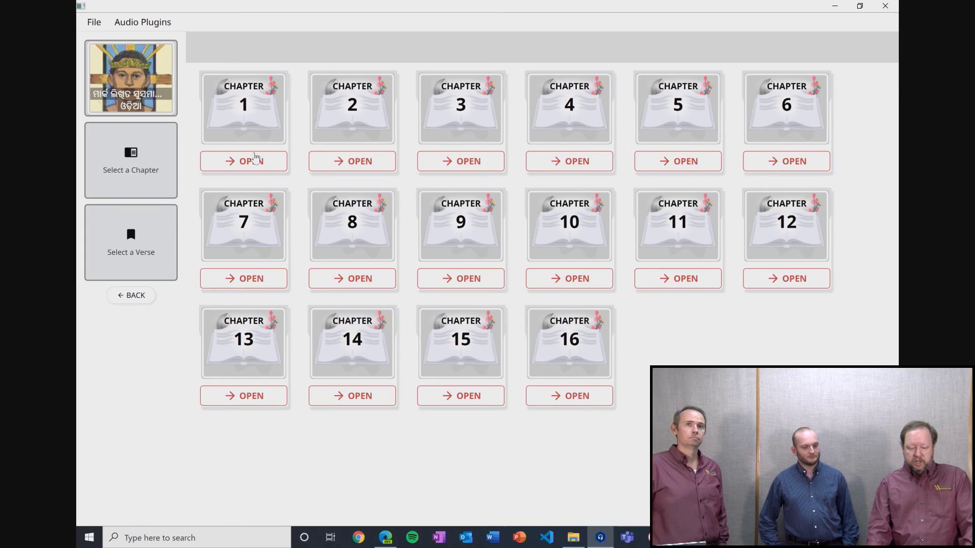
pyautogui.click(256, 162)
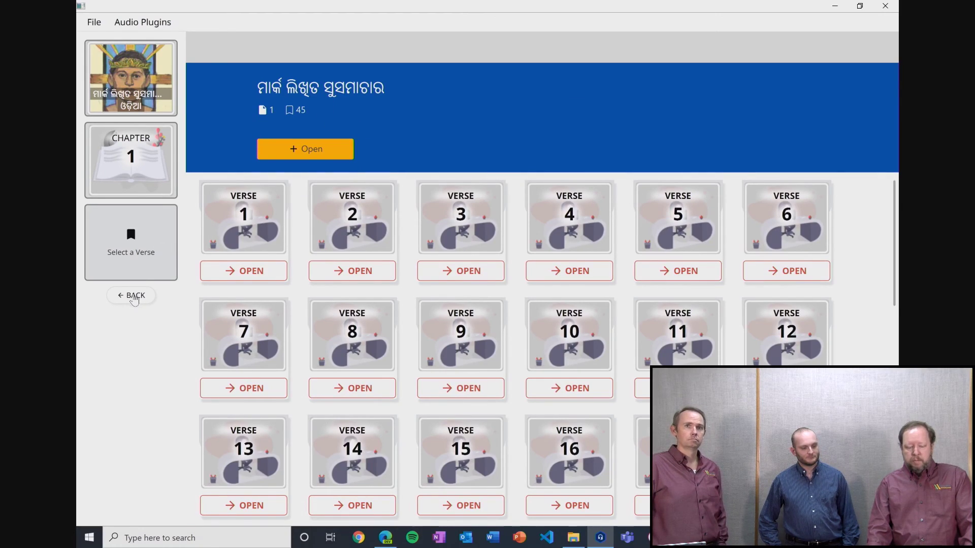
pyautogui.click(135, 299)
pyautogui.click(135, 300)
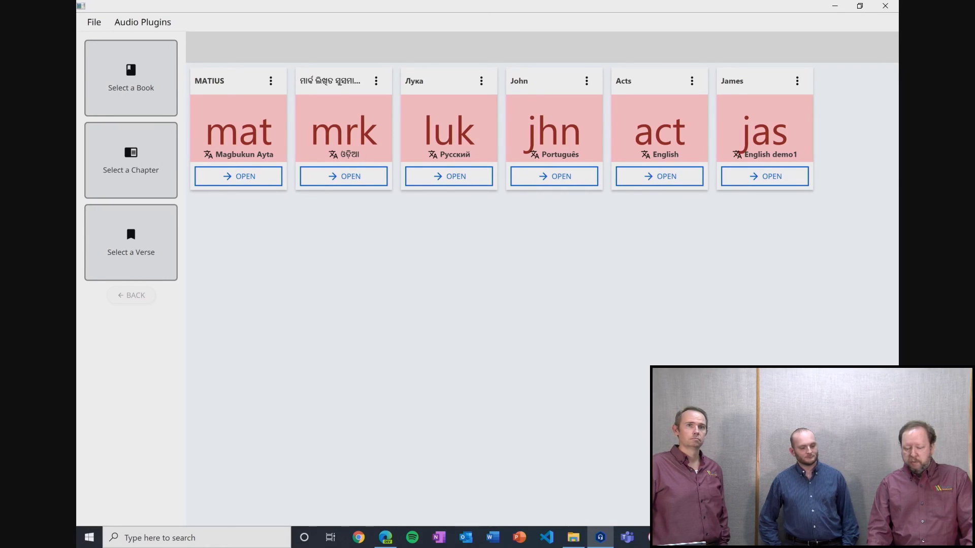
pyautogui.click(135, 299)
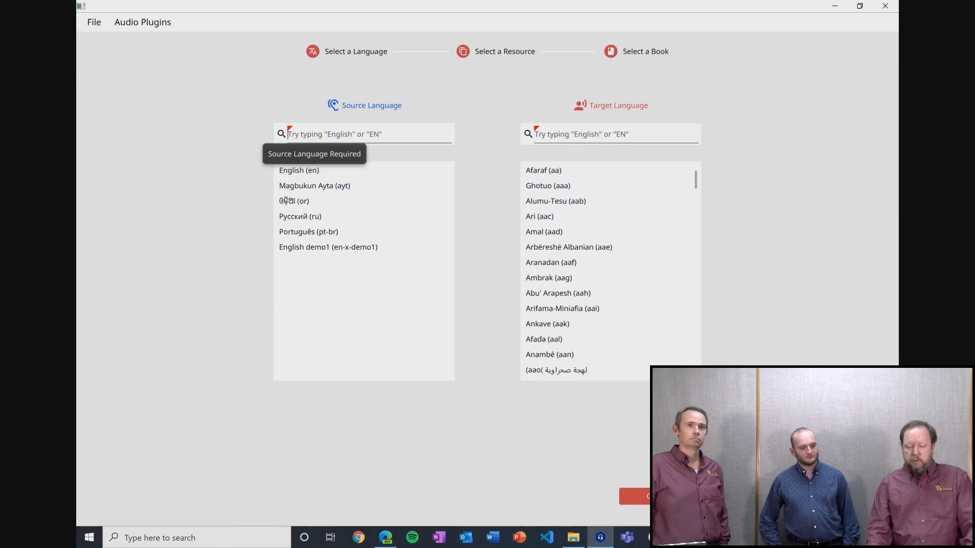
# Leave the source language search and cancel back to the six-project book list
pyautogui.click(341, 303)
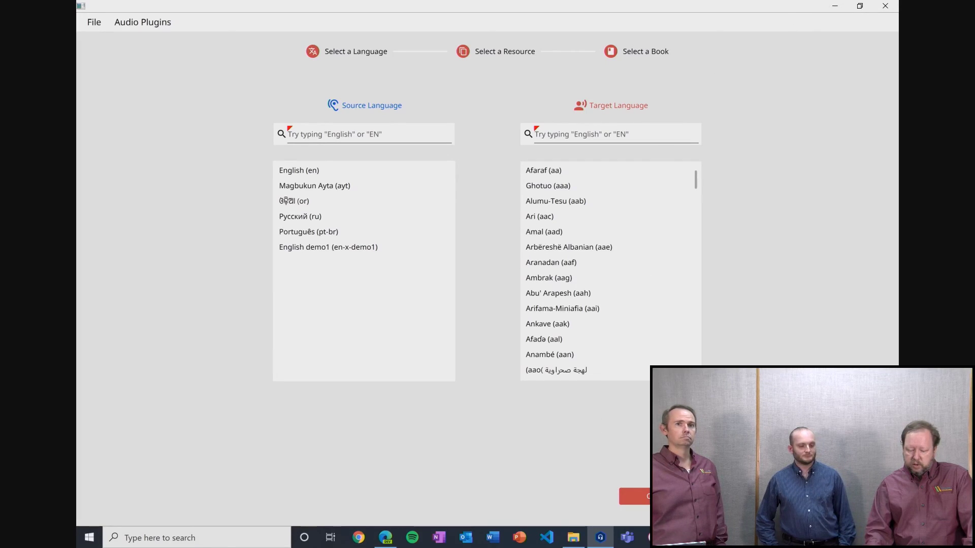
pyautogui.click(640, 495)
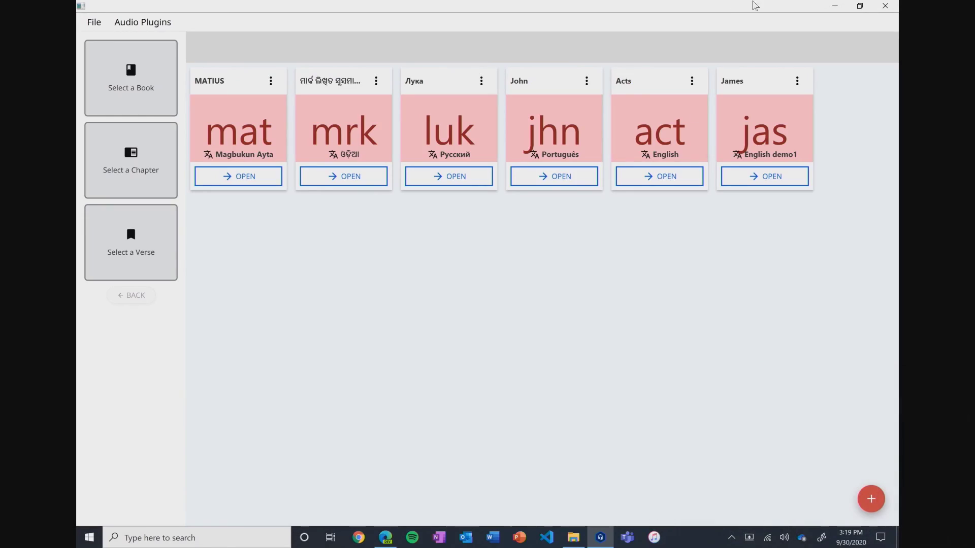
# Minimize Orature and switch Edge to the Bible In Every Language tab
pyautogui.click(835, 7)
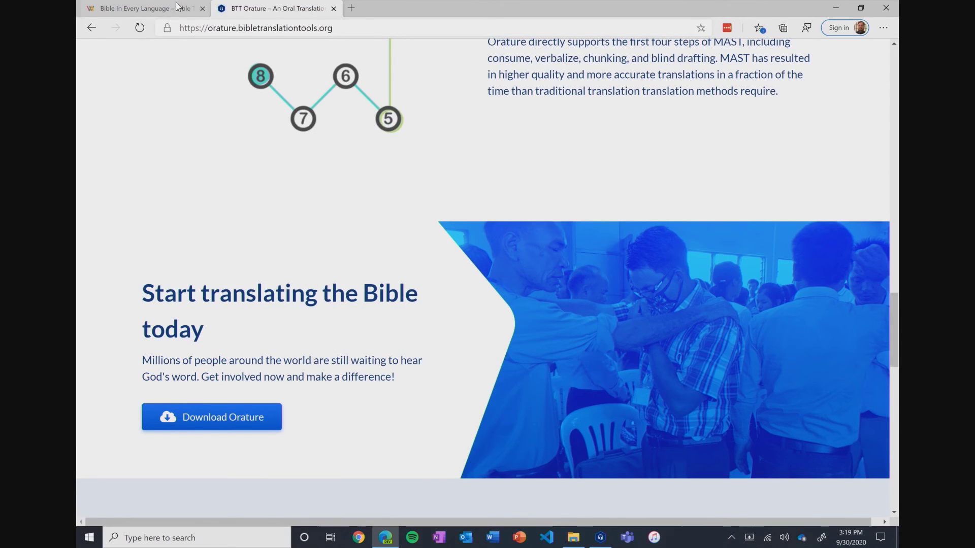
pyautogui.click(157, 9)
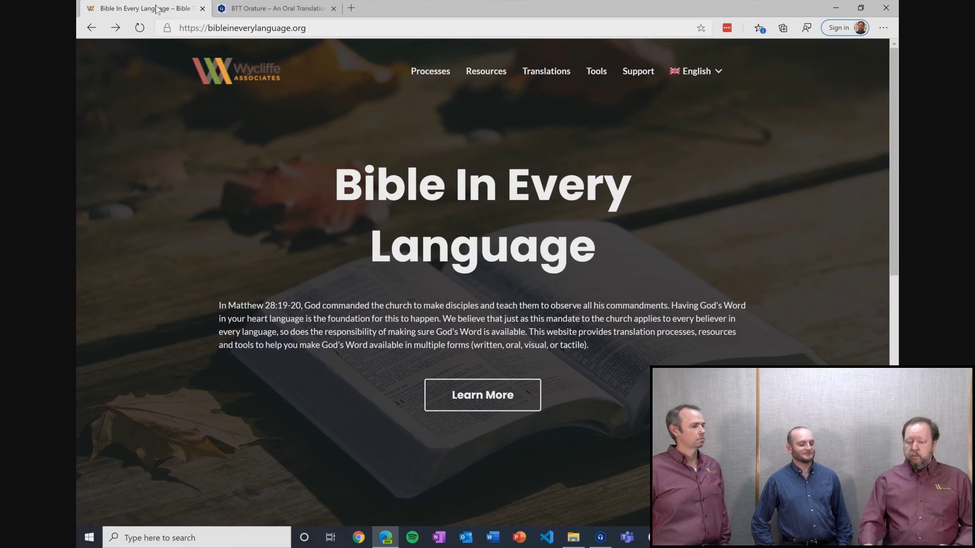
# Go to the Translations page and filter the languages by 'ceb'
pyautogui.click(554, 75)
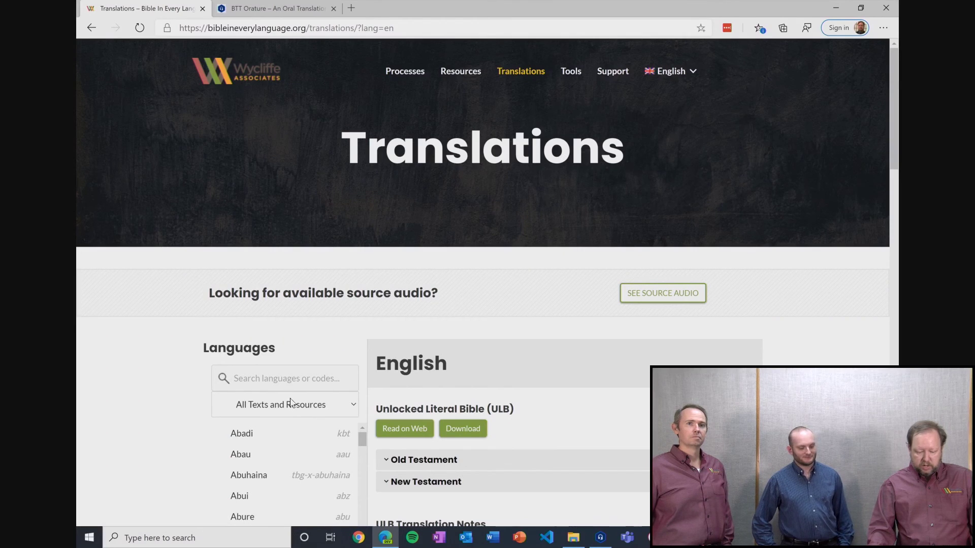
pyautogui.scroll(-4, 291, 403)
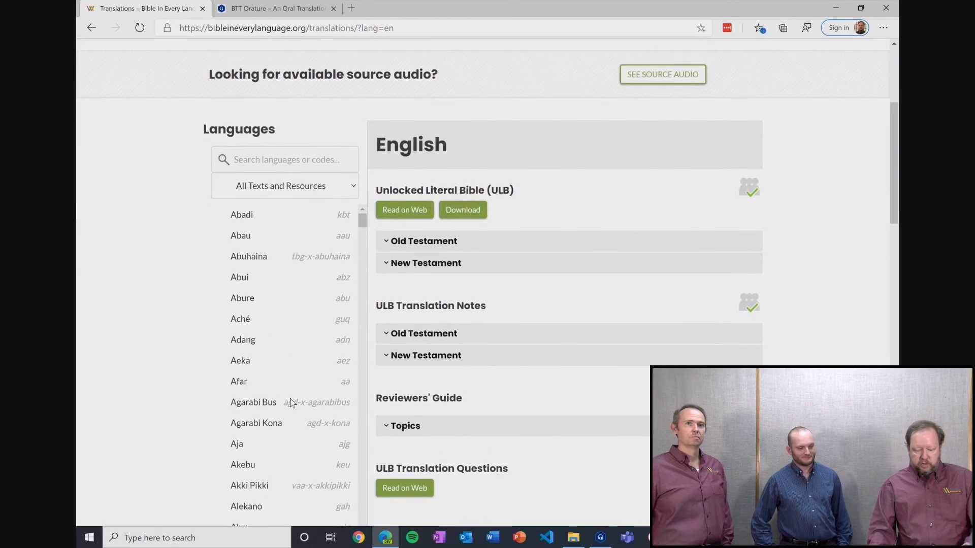
pyautogui.click(274, 160)
pyautogui.write('ceb')
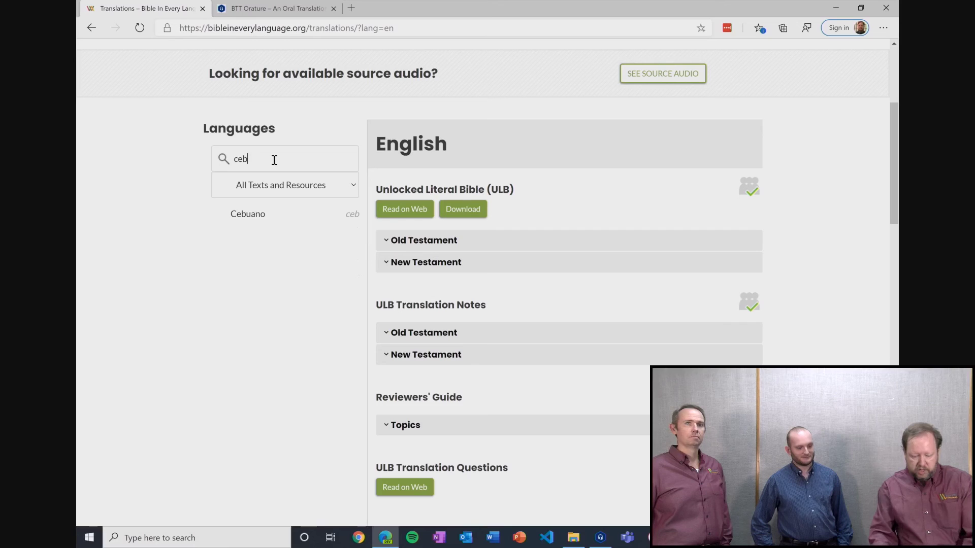
# Open Cebuano's resources and download the Unlocked Literal Bible USFM zip
pyautogui.click(240, 221)
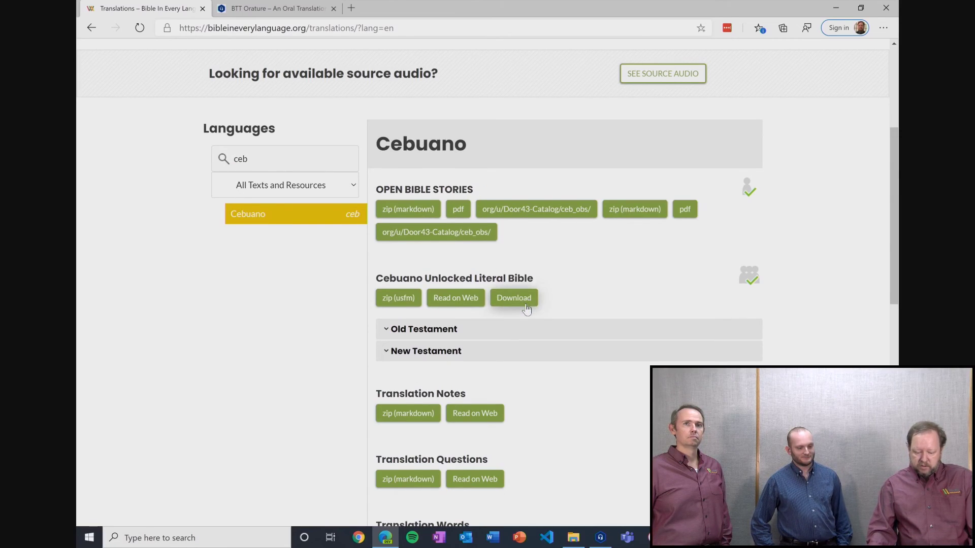
pyautogui.scroll(-3, 526, 305)
pyautogui.scroll(3, 526, 309)
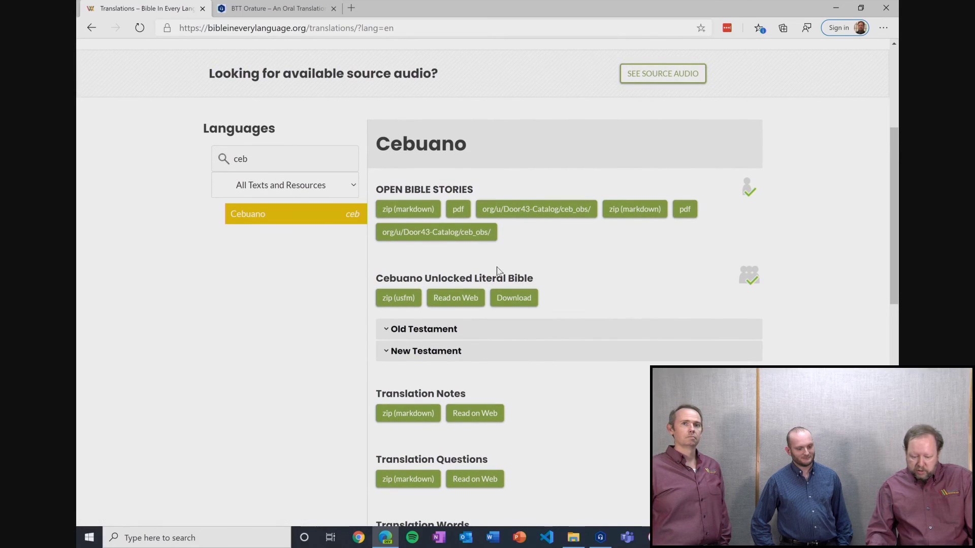
pyautogui.scroll(-3, 498, 272)
pyautogui.scroll(-3, 497, 271)
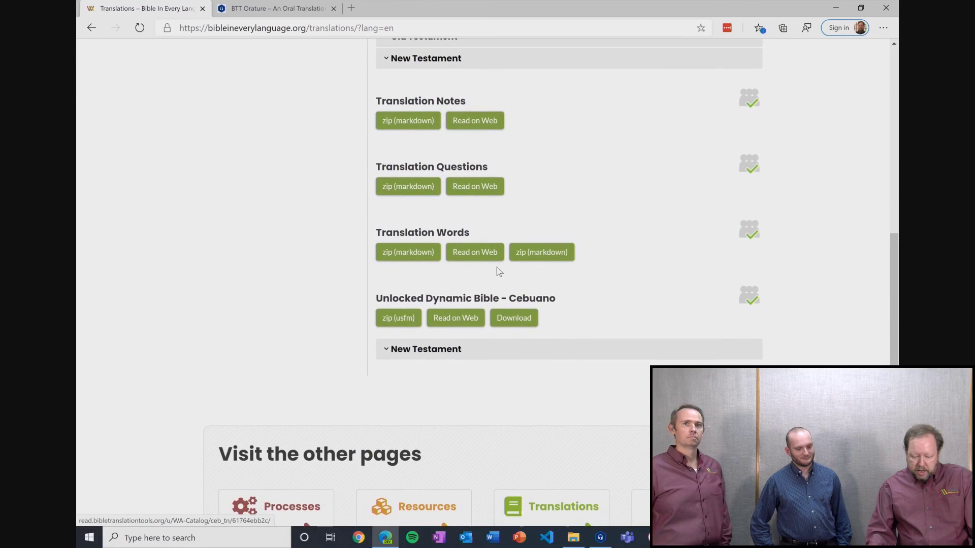
pyautogui.scroll(2, 497, 271)
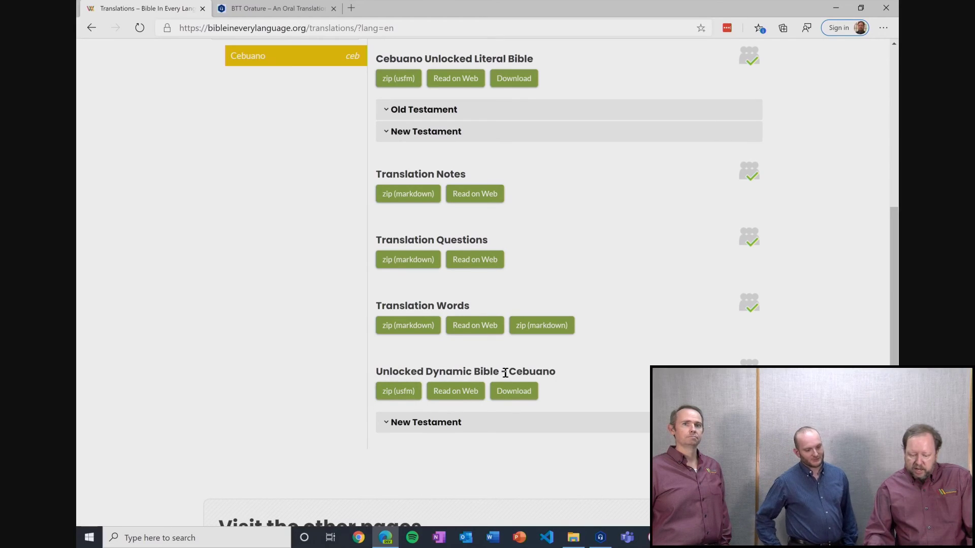
pyautogui.scroll(3, 470, 277)
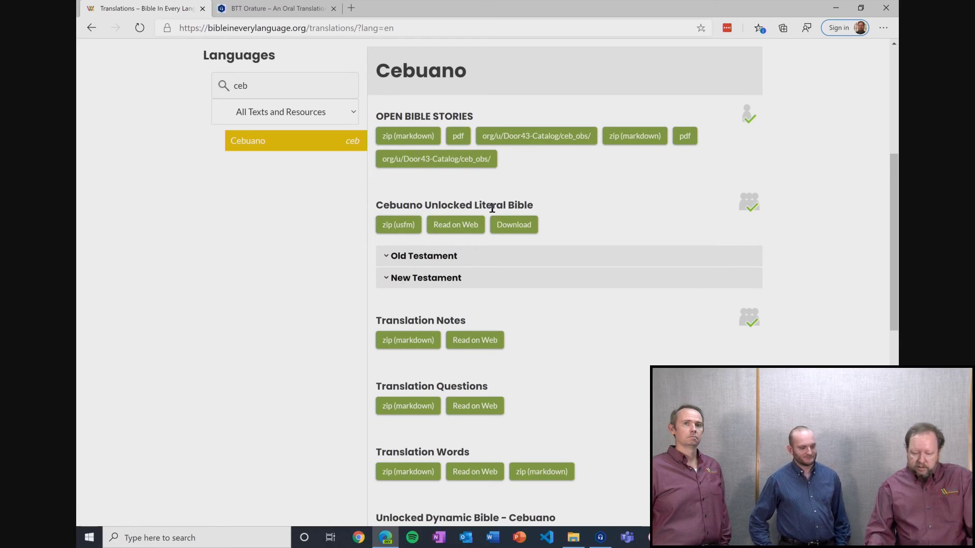
pyautogui.click(396, 227)
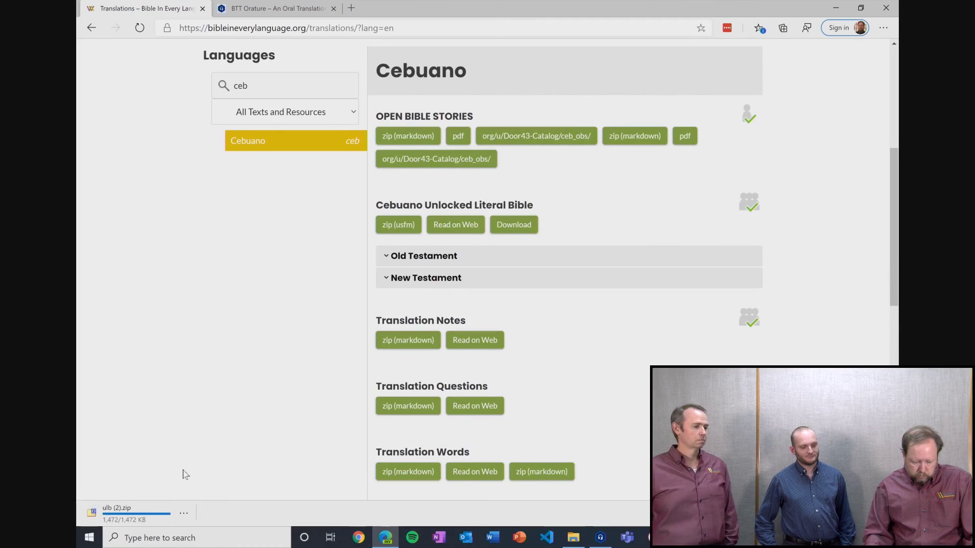
# Select 'Cebuano' in the heading and show the downloaded ulb (2).zip in its folder
pyautogui.moveTo(421, 204); pyautogui.dragTo(379, 204)
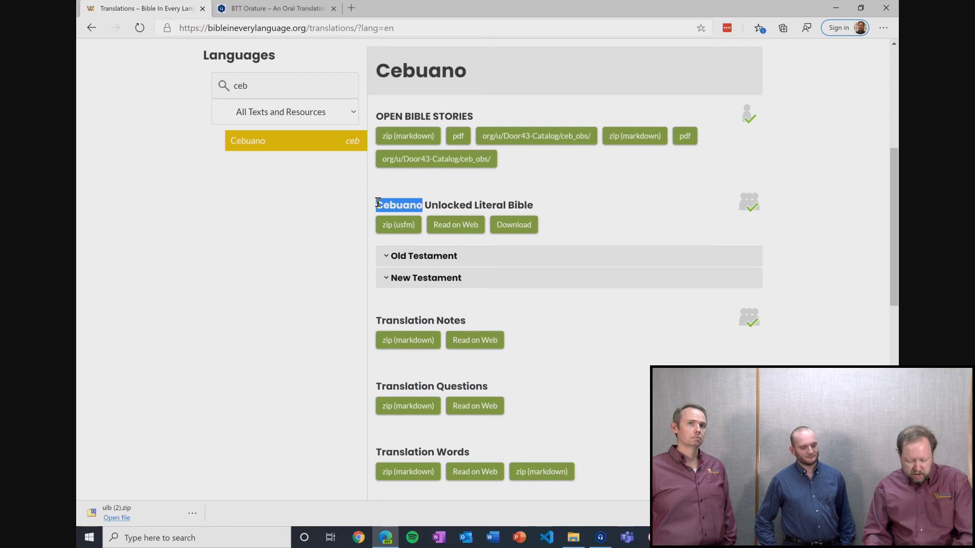
pyautogui.click(190, 515)
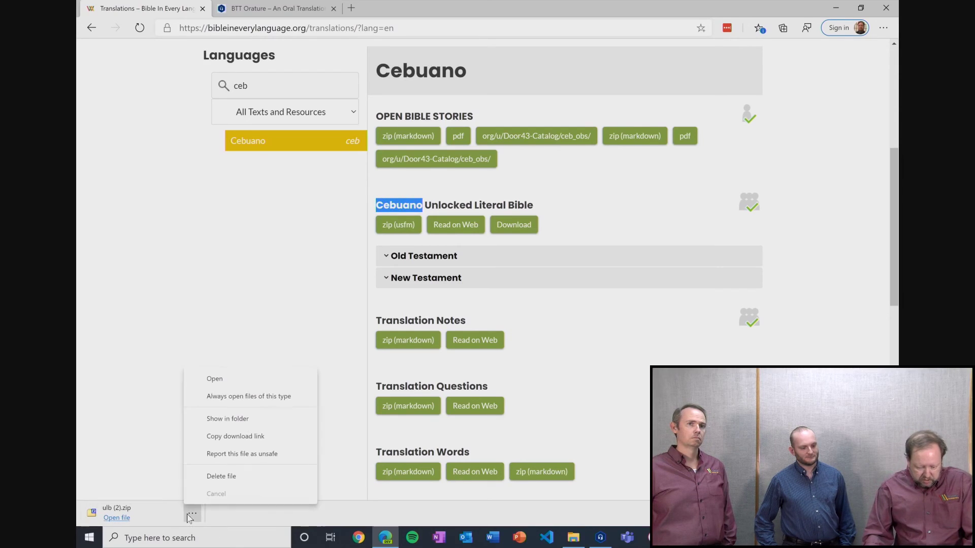
pyautogui.click(227, 418)
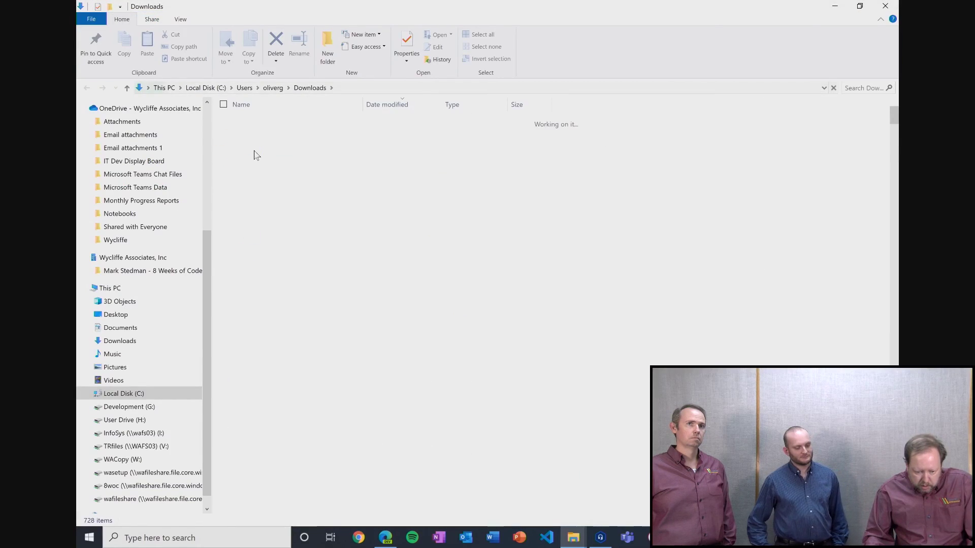
# Rename ulb (2).zip to Cebuano.zip, then minimize Explorer and restore Orature
pyautogui.click(269, 135)
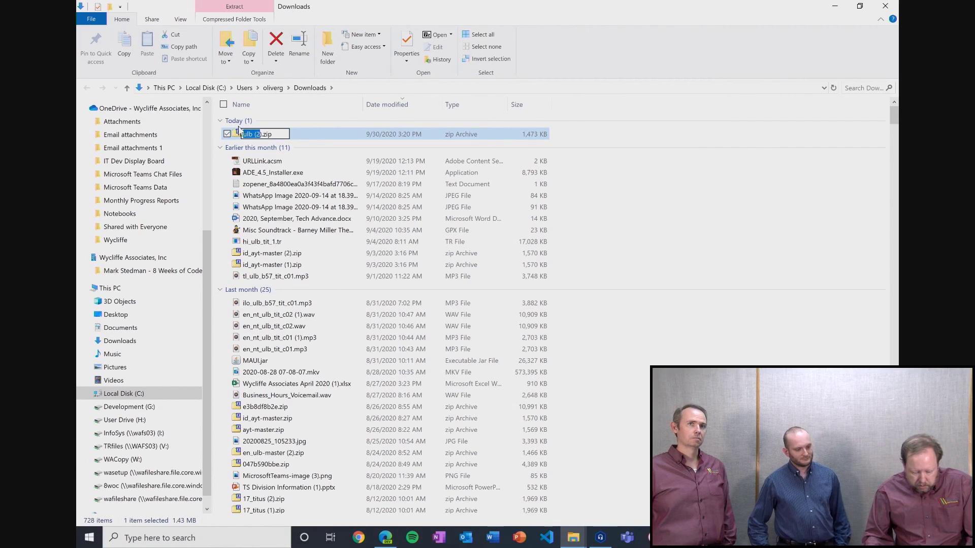
pyautogui.write('Cebuano')
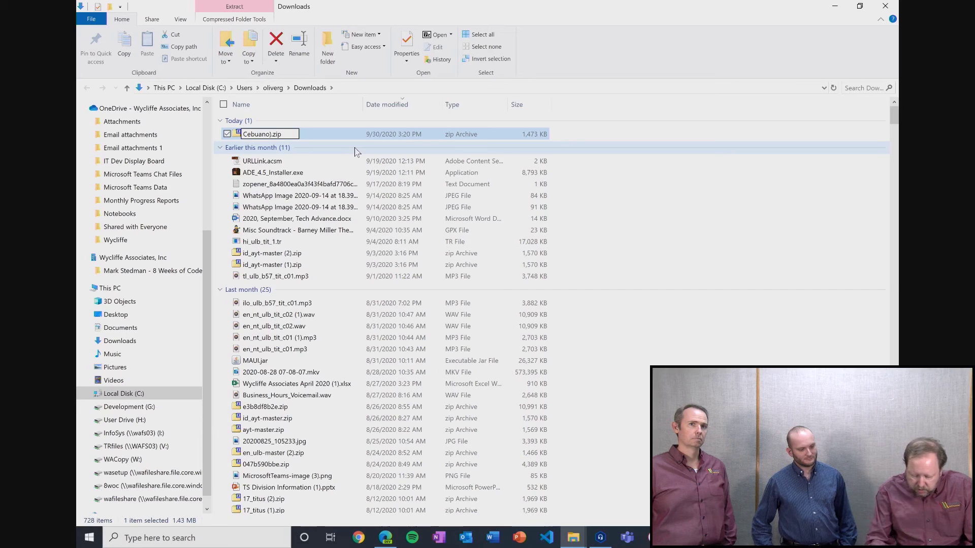
pyautogui.click(699, 175)
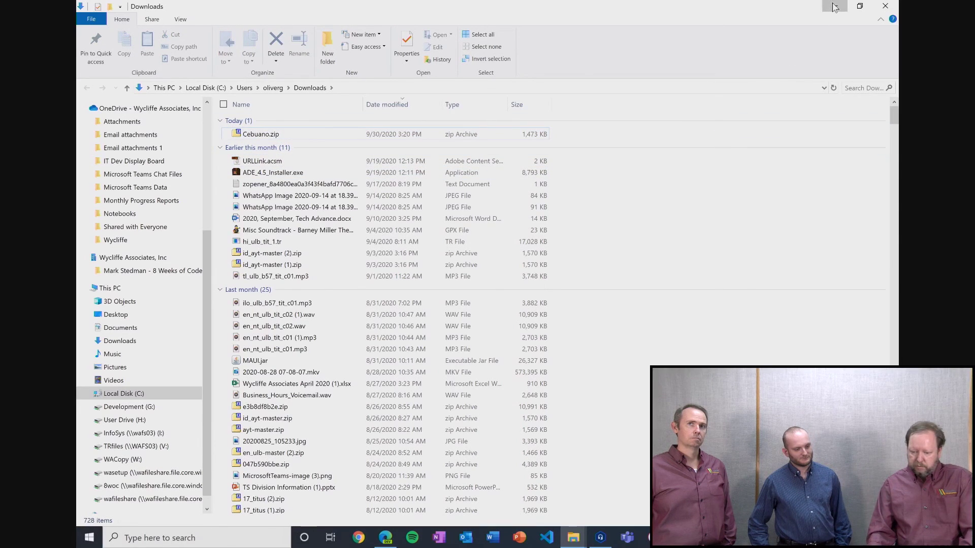
pyautogui.click(835, 6)
pyautogui.click(604, 543)
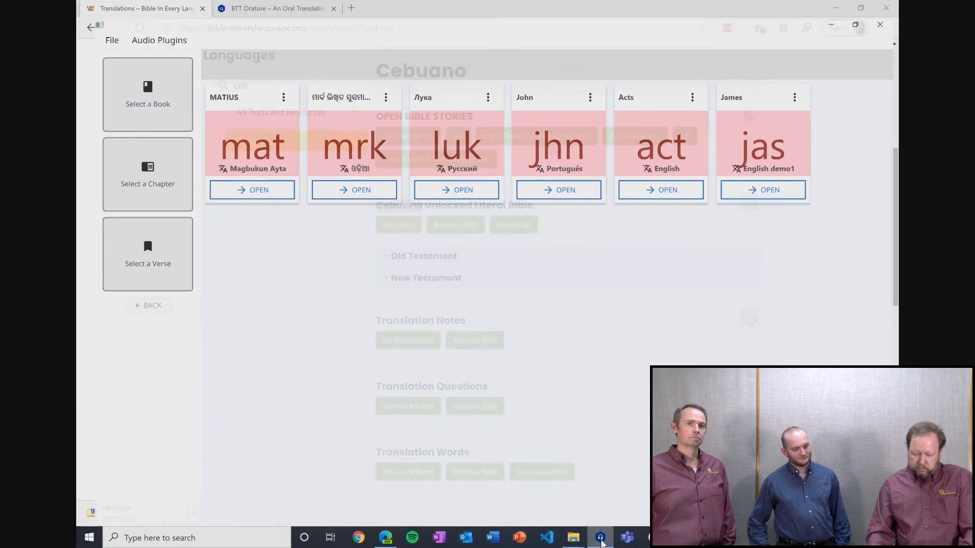
# Import Downloads\Cebuano.zip via File > Import Resource Container from Zip File
pyautogui.click(94, 22)
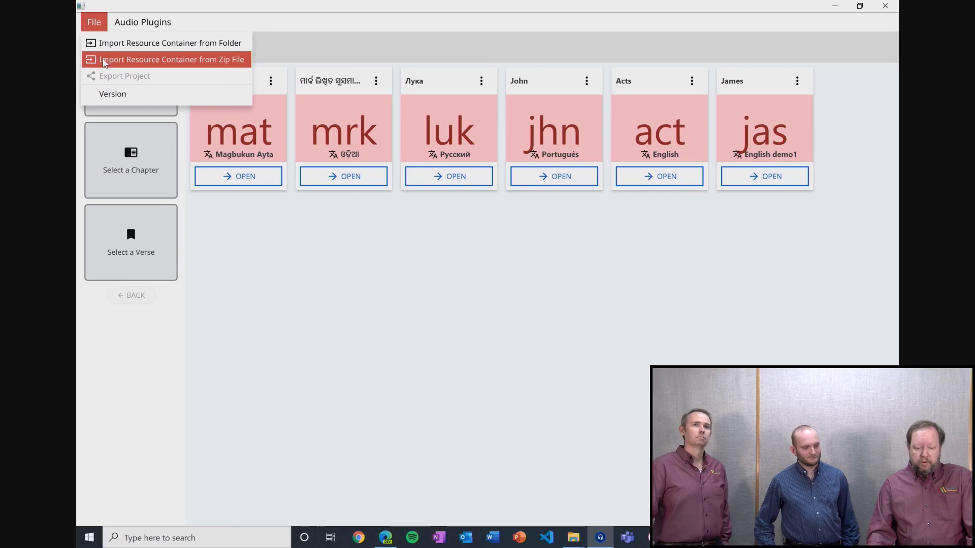
pyautogui.click(103, 59)
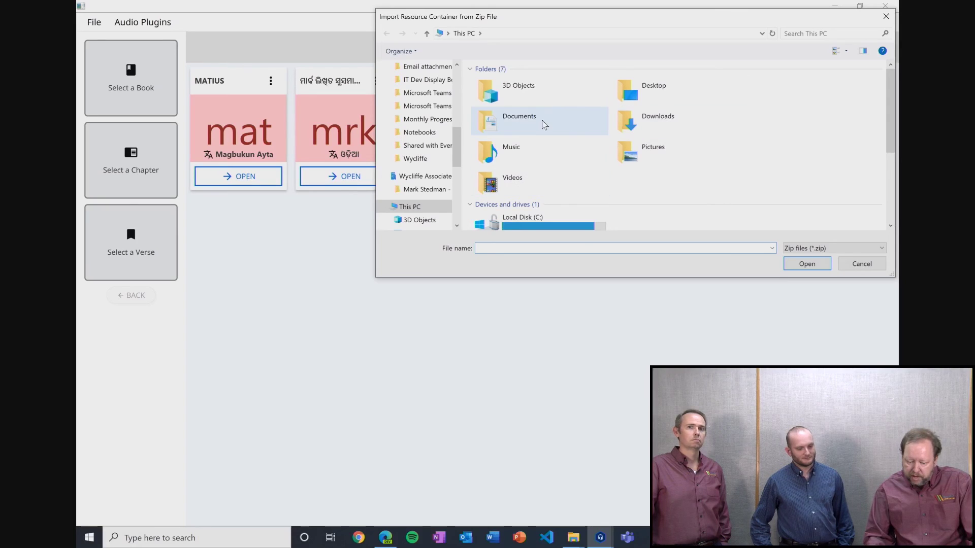
pyautogui.click(646, 125)
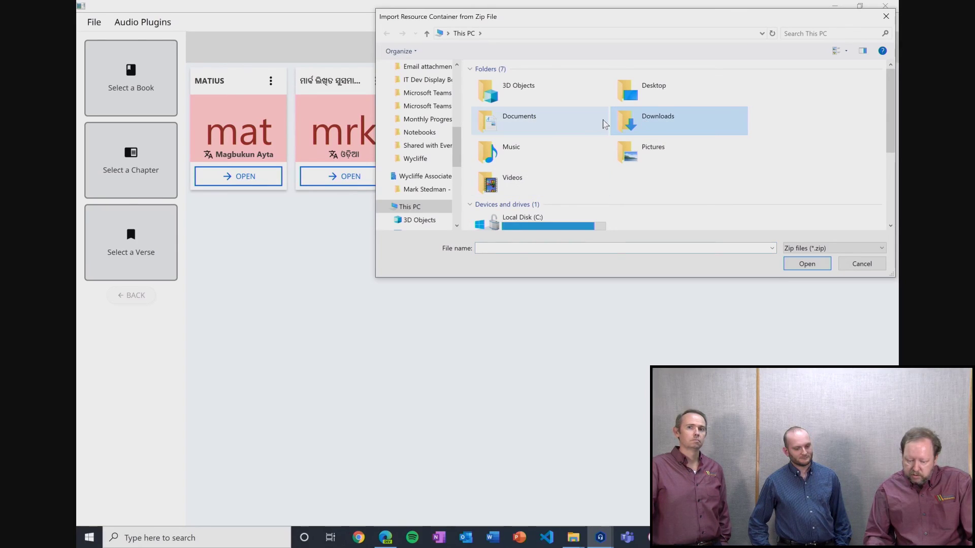
pyautogui.doubleClick(634, 120)
pyautogui.click(539, 99)
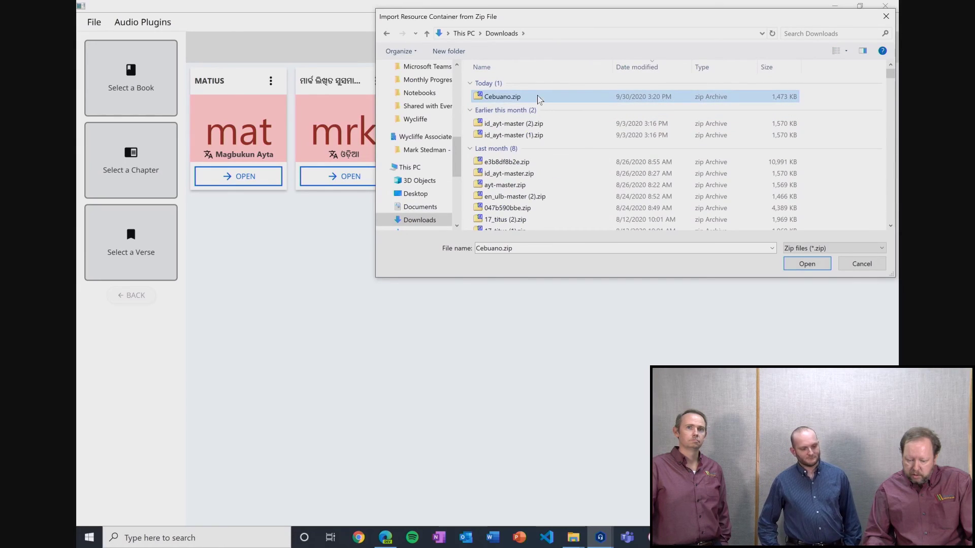
pyautogui.click(805, 264)
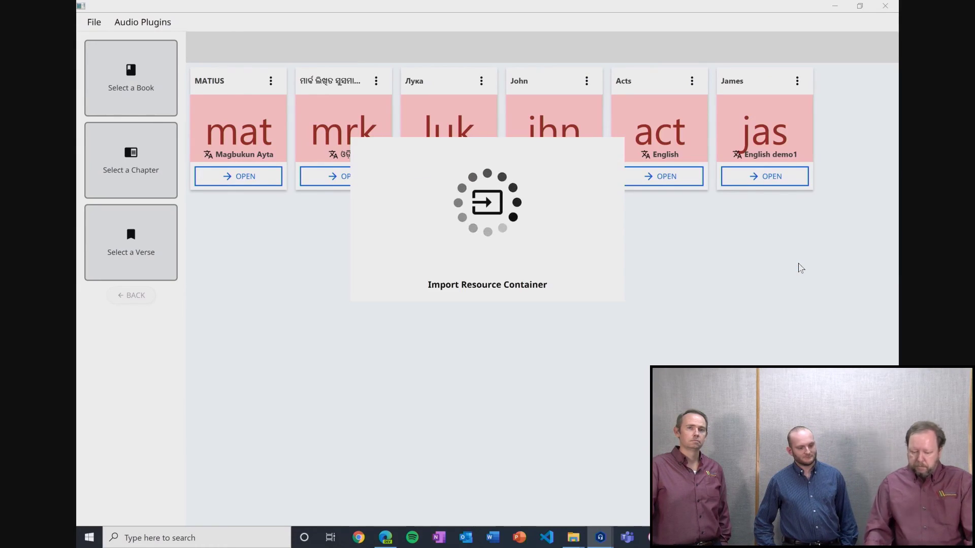